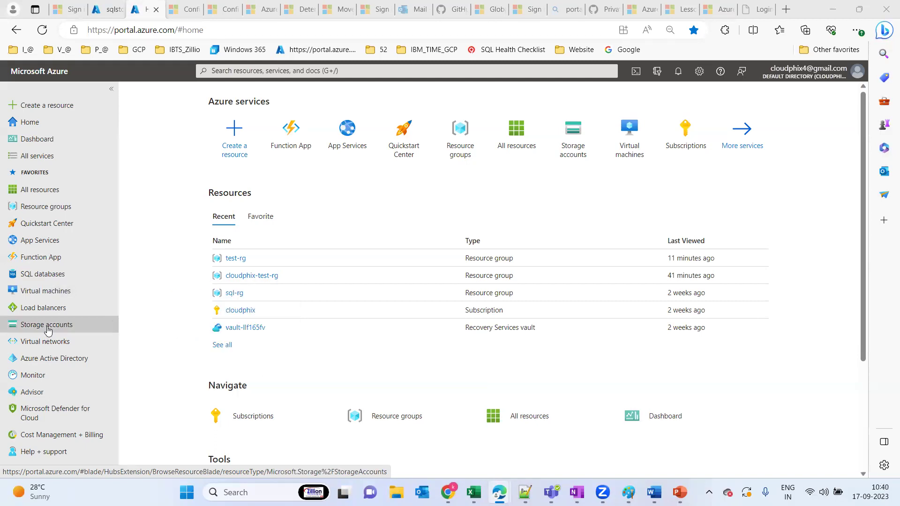
Step: Look over the services, recent resources, tools and useful links on the Azure portal home page
mouse_move(48, 330)
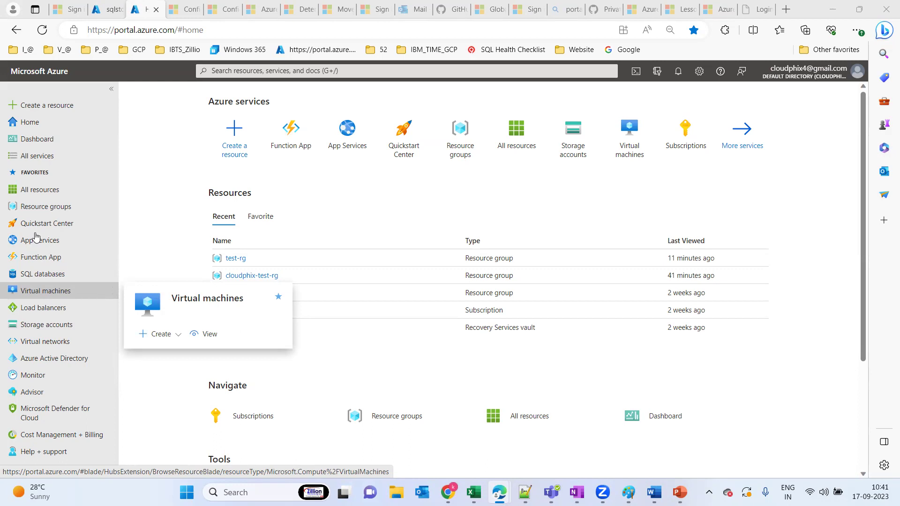
mouse_move(36, 238)
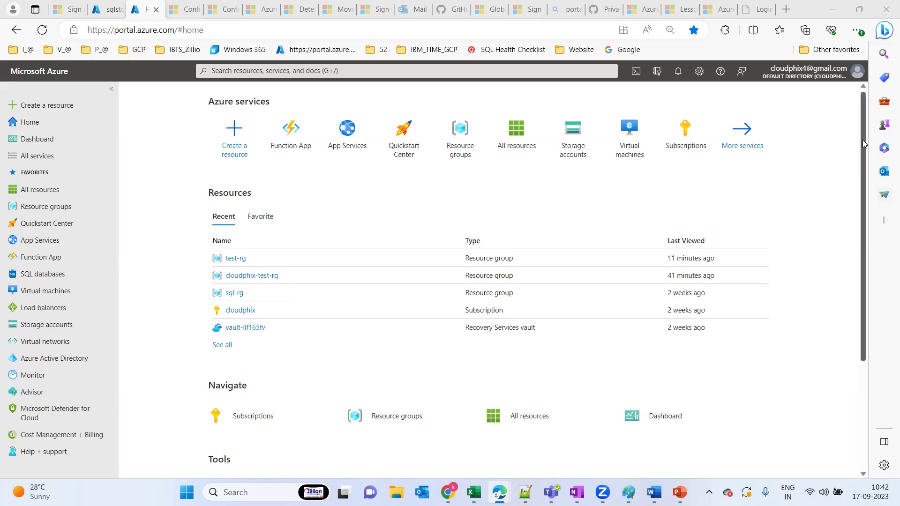
click(862, 217)
drag(861, 219, 861, 296)
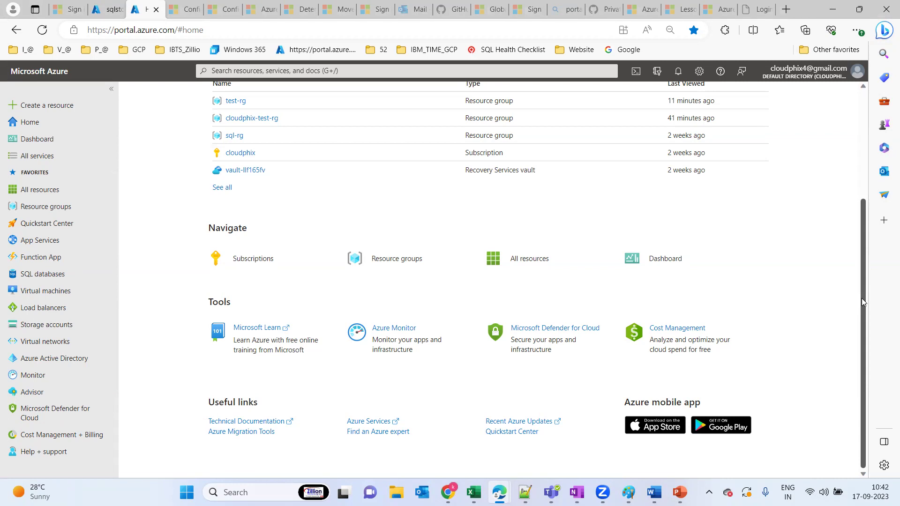
drag(861, 286, 858, 150)
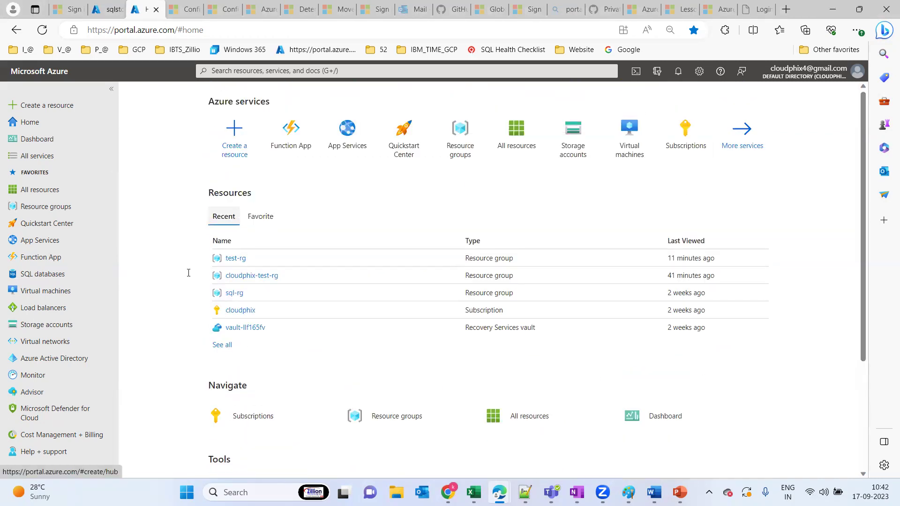
Step: Open the list of storage accounts in the Azure portal
mouse_move(66, 329)
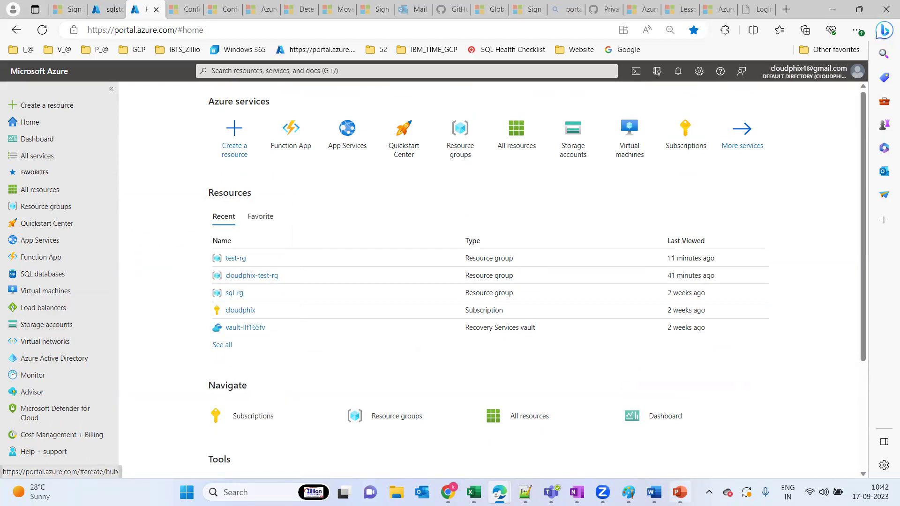
click(679, 492)
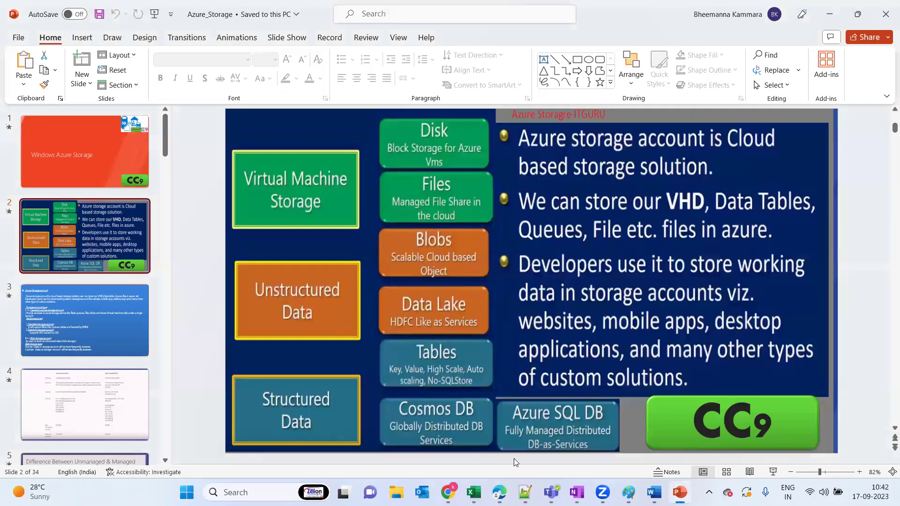
mouse_move(499, 492)
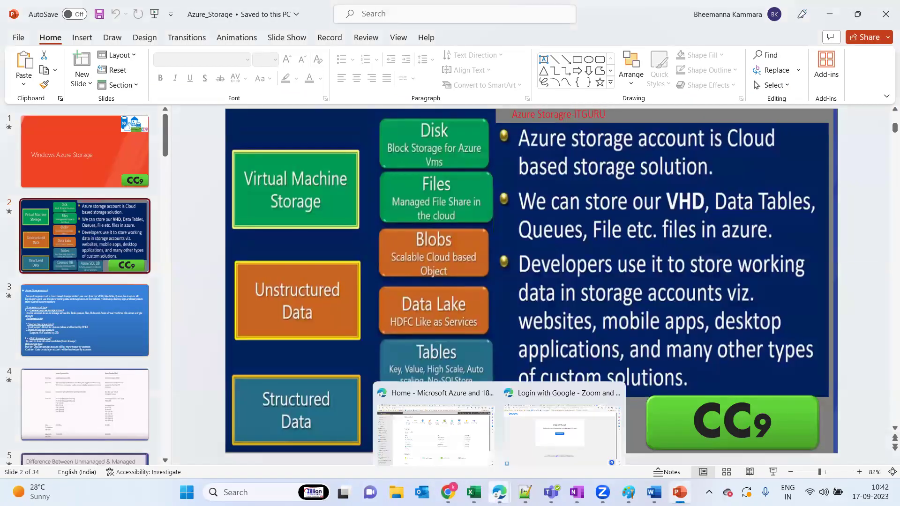
click(428, 437)
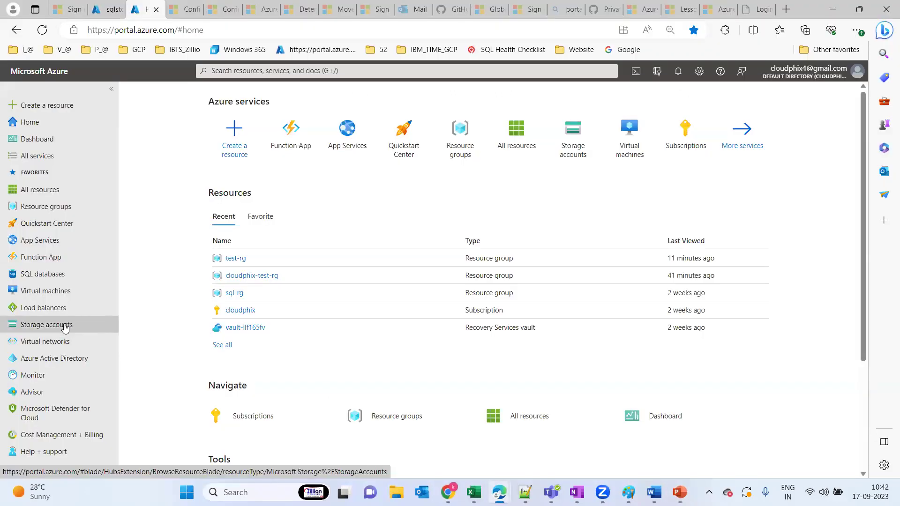
mouse_move(61, 327)
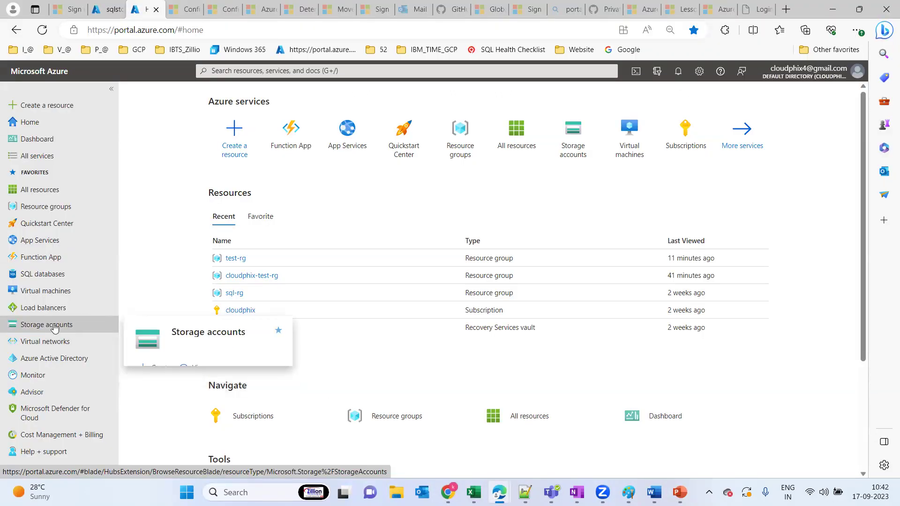
click(55, 328)
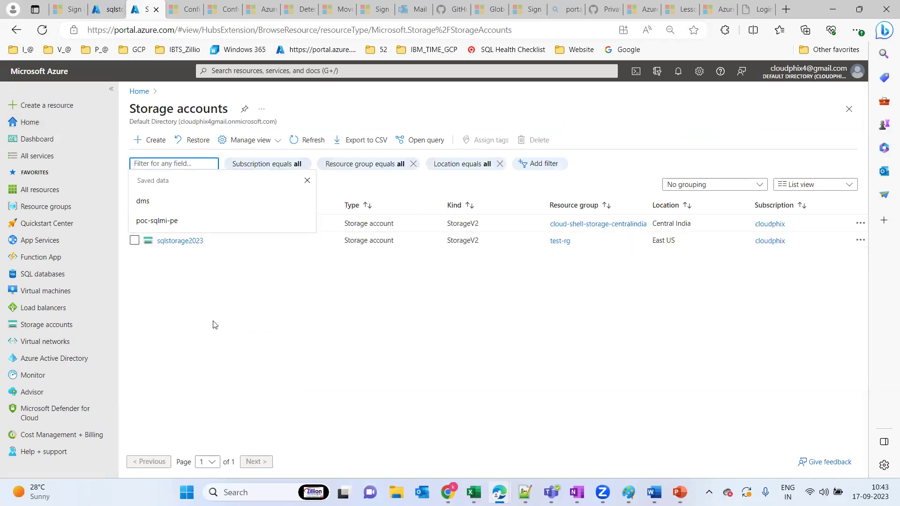
click(251, 310)
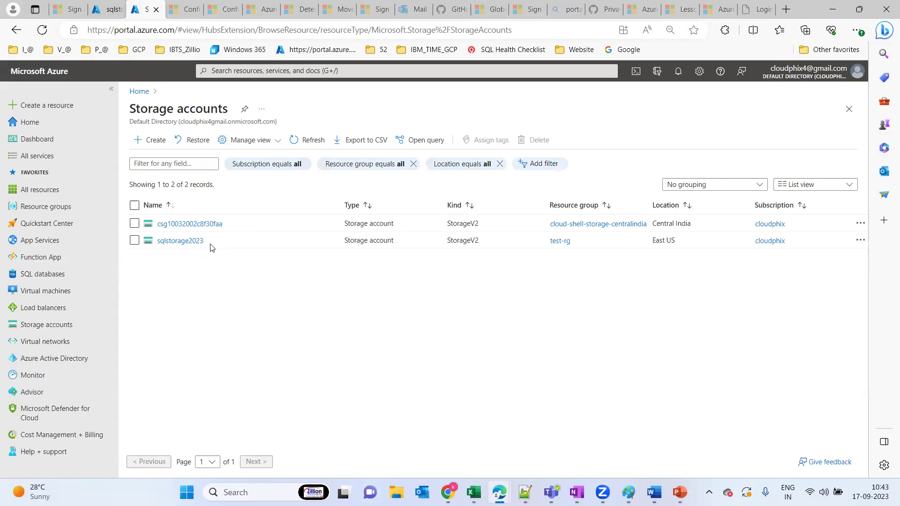
Step: Reload the storage accounts page, wait for the unresponsive pages, and sign back in with the first listed account
click(42, 31)
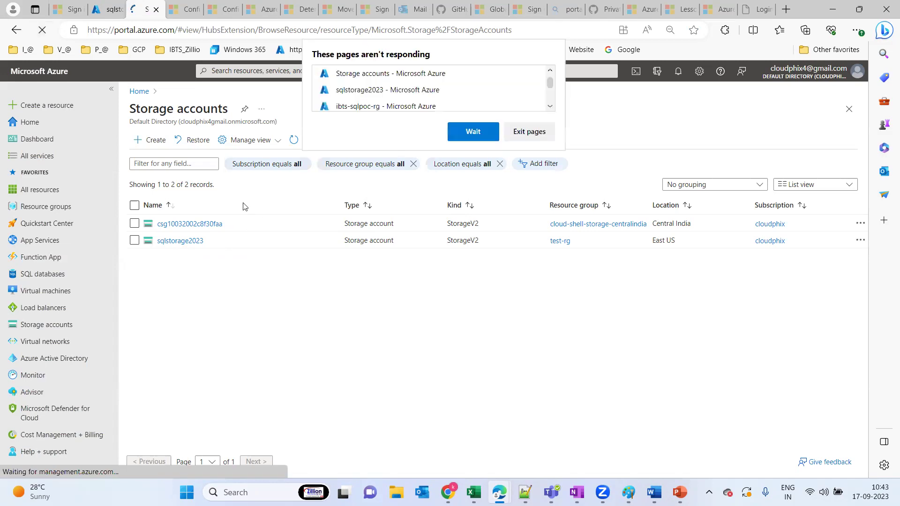
click(472, 132)
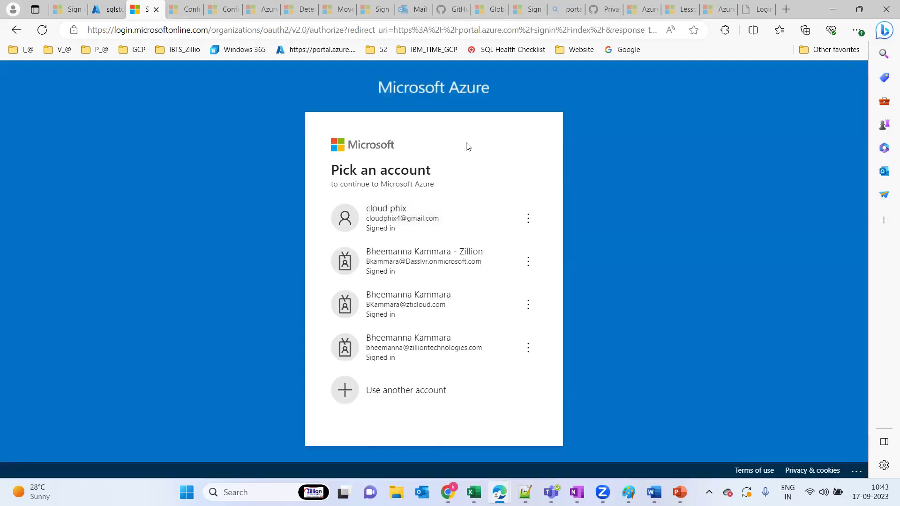
click(393, 220)
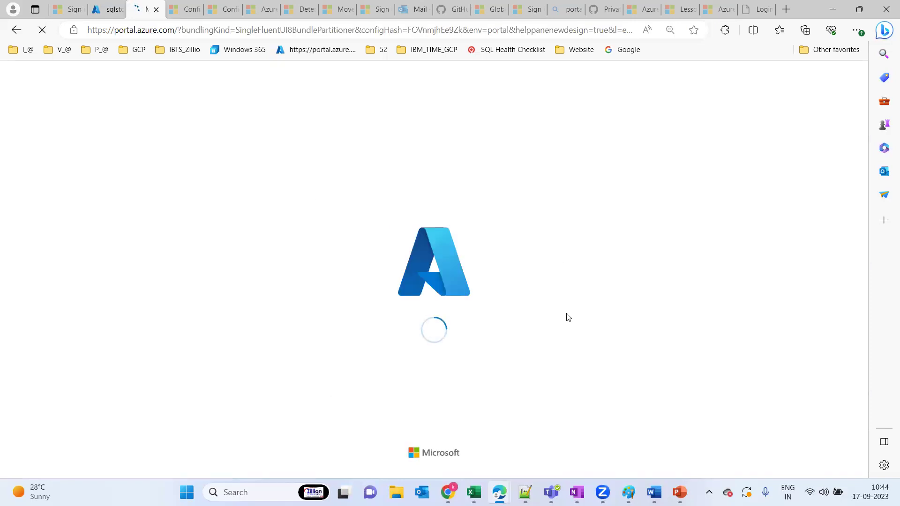
click(680, 493)
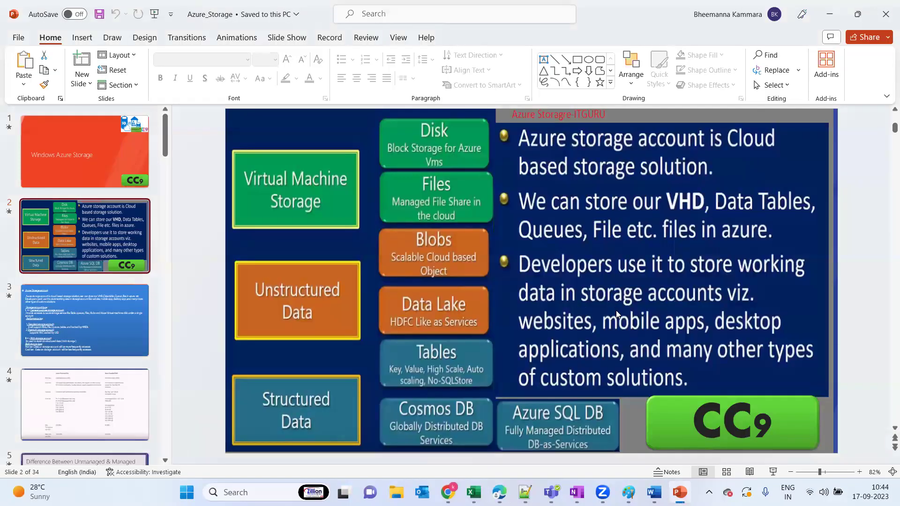
key(alt+Tab)
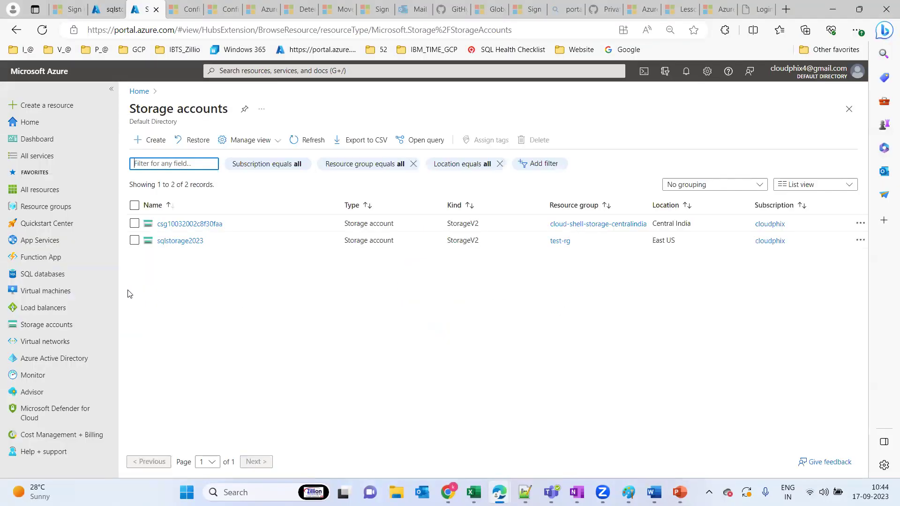
Step: Open the sqlstorage2023 storage account and look through its data storage, security and networking options
click(52, 326)
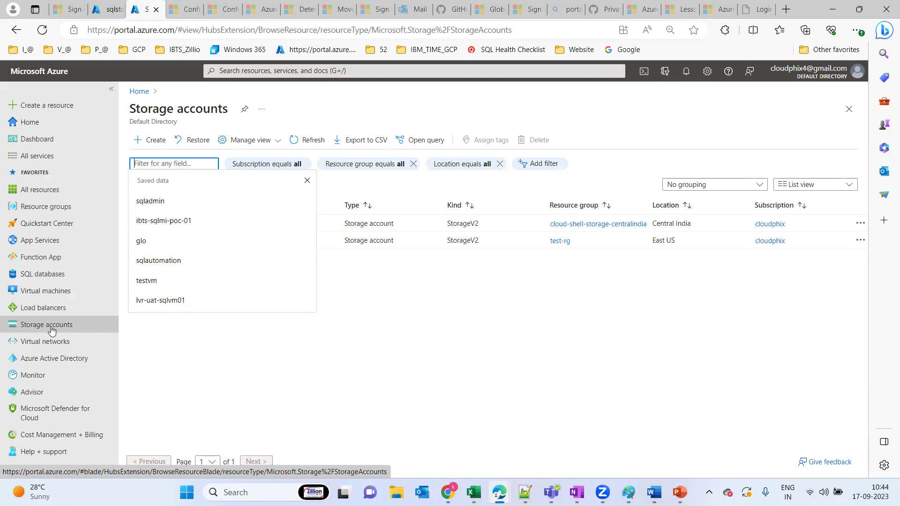
click(474, 307)
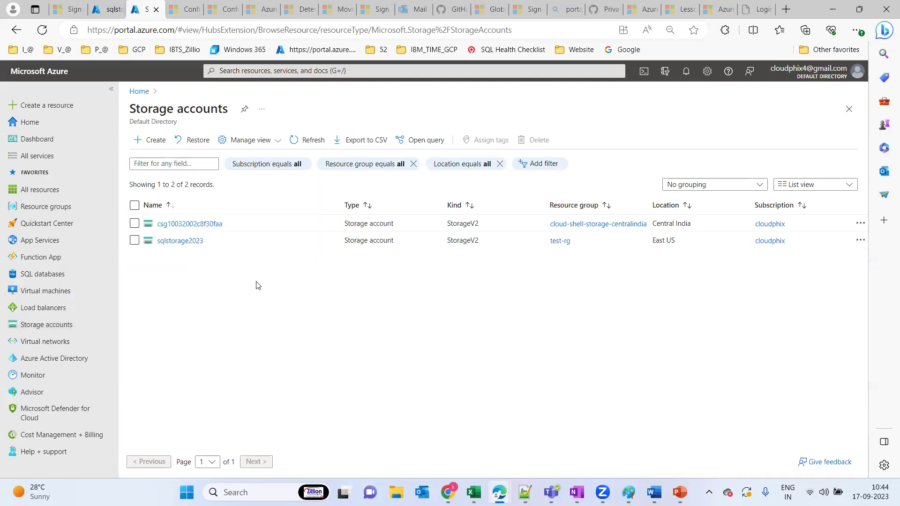
click(180, 241)
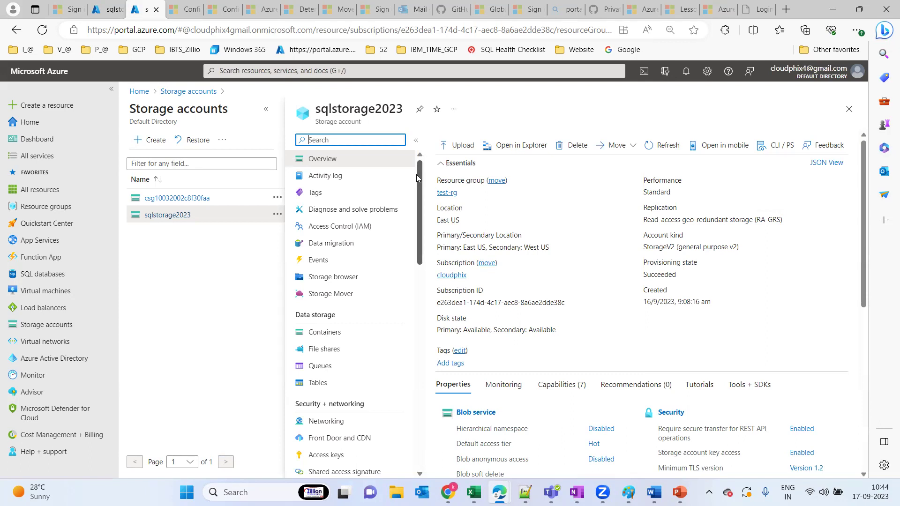
scroll(309, 235, down, 2)
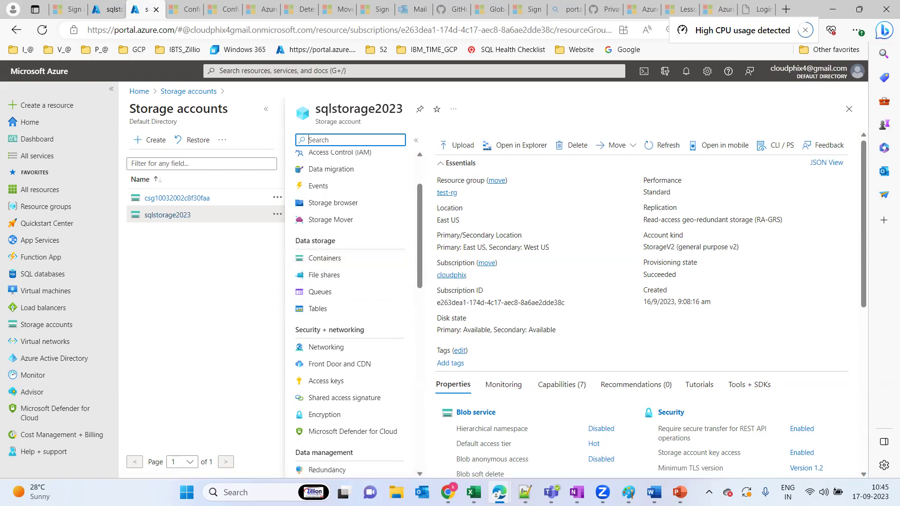
Step: Switch to the Azure_Storage presentation in PowerPoint to review the slide on storage types
click(680, 492)
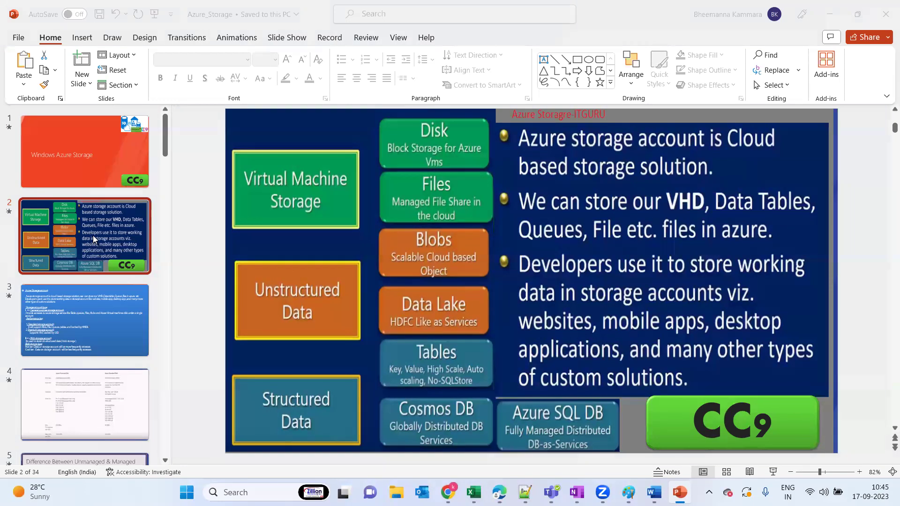
key(alt+Tab)
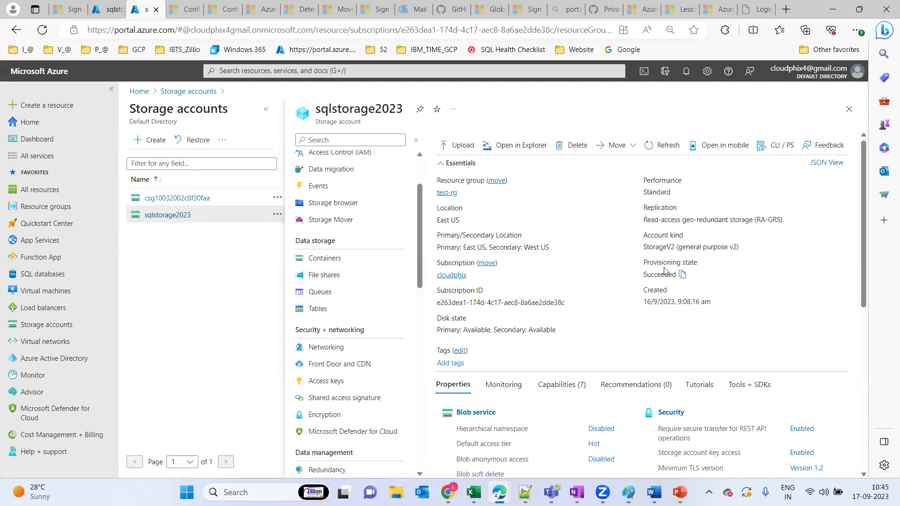
key(alt+Tab)
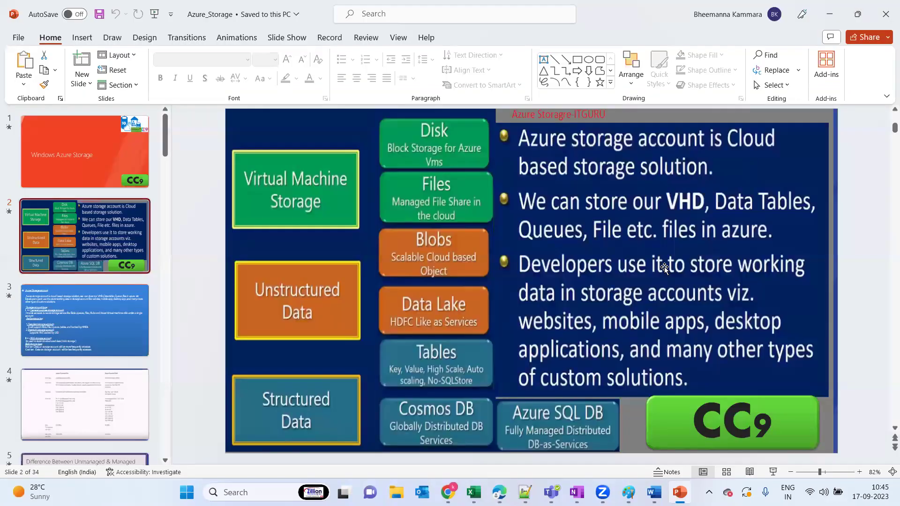
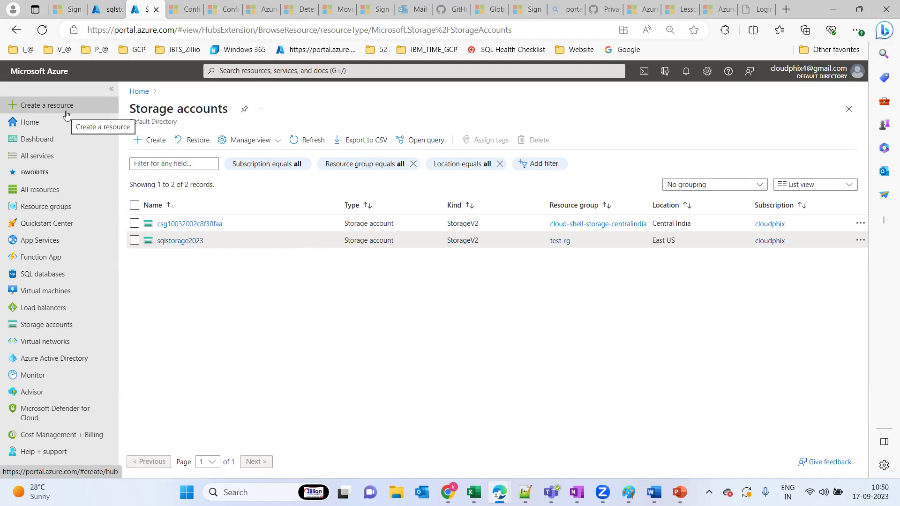
Step: View the storage accounts list, and browse the Containers category among the resources that can be created
mouse_move(52, 396)
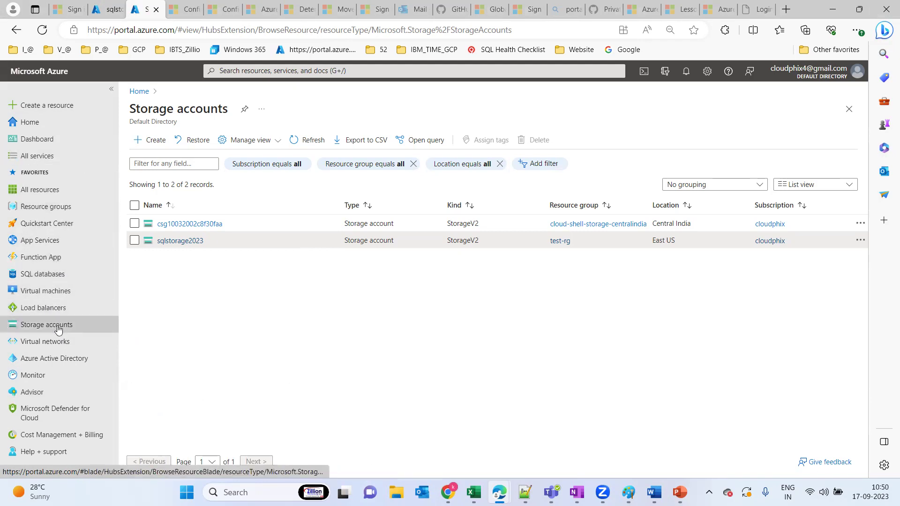
click(42, 328)
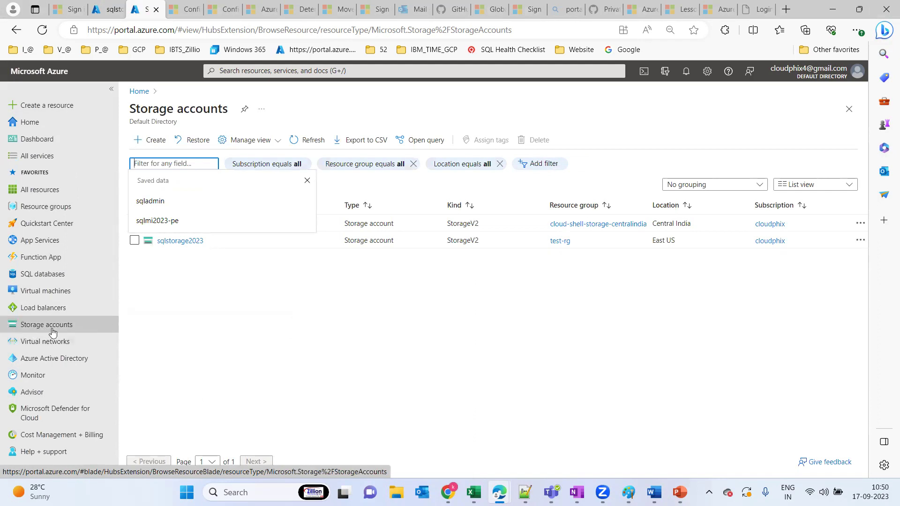
mouse_move(63, 332)
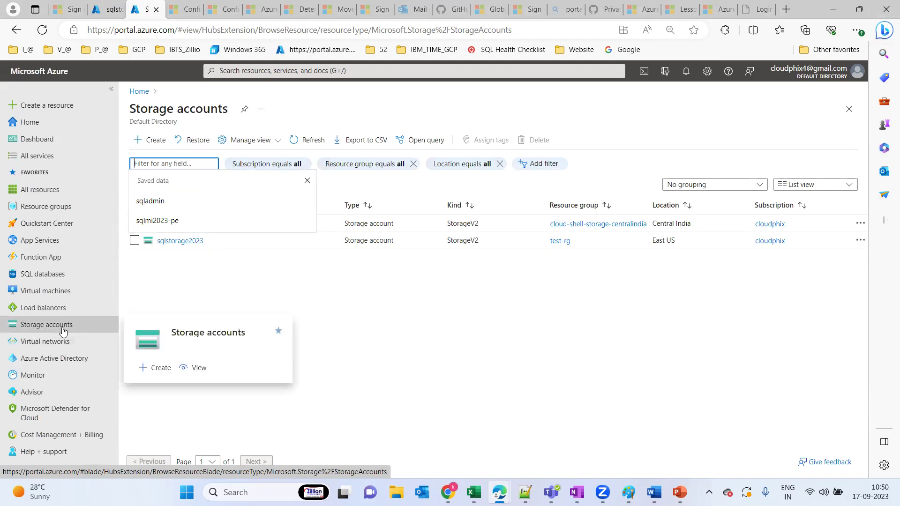
click(57, 110)
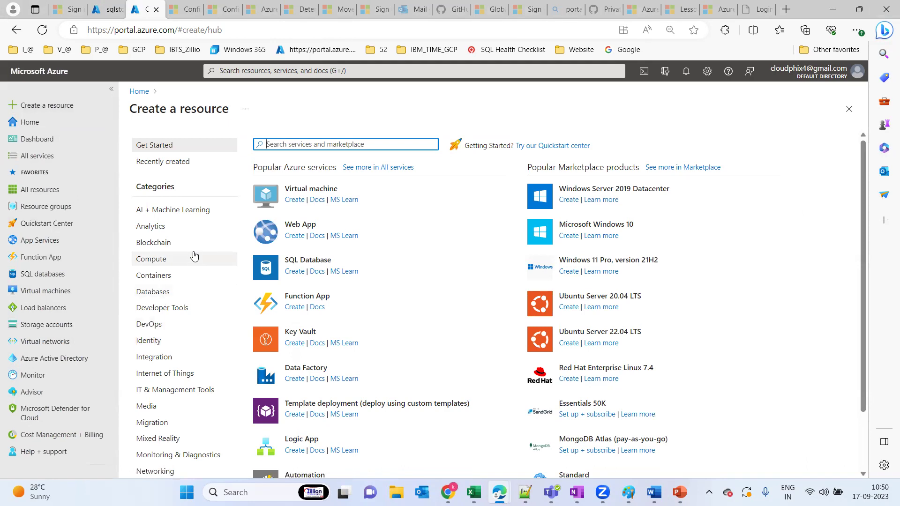
click(160, 280)
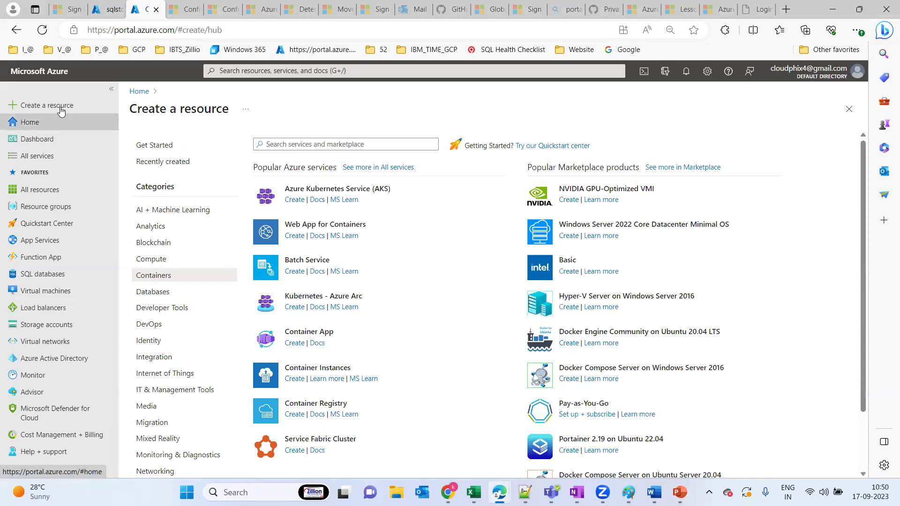
Step: Browse the Containers category of all Azure services and look through the remaining service categories
click(41, 159)
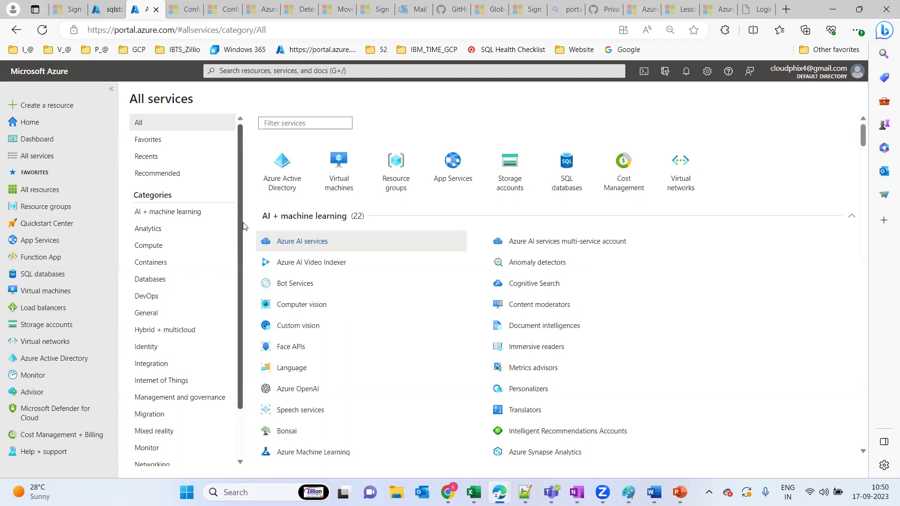
scroll(233, 342, down, 1)
scroll(232, 375, up, 1)
click(155, 261)
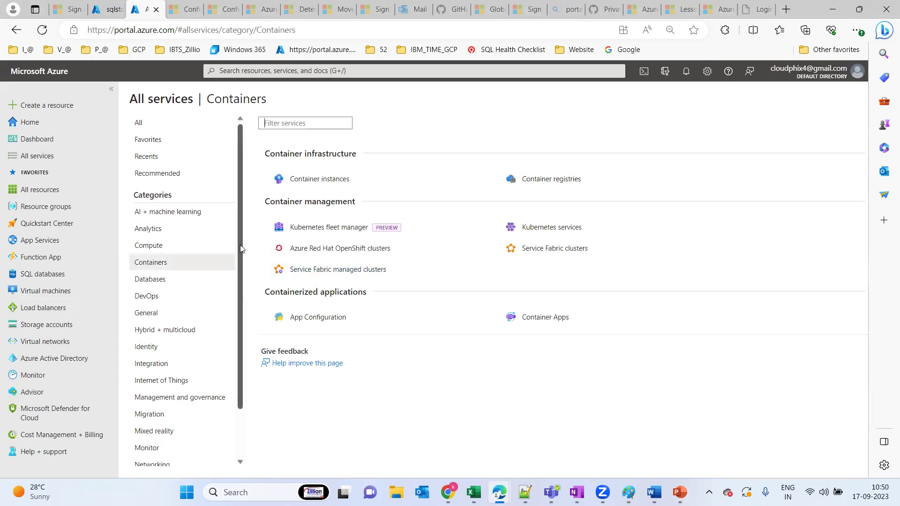
drag(240, 247, 236, 387)
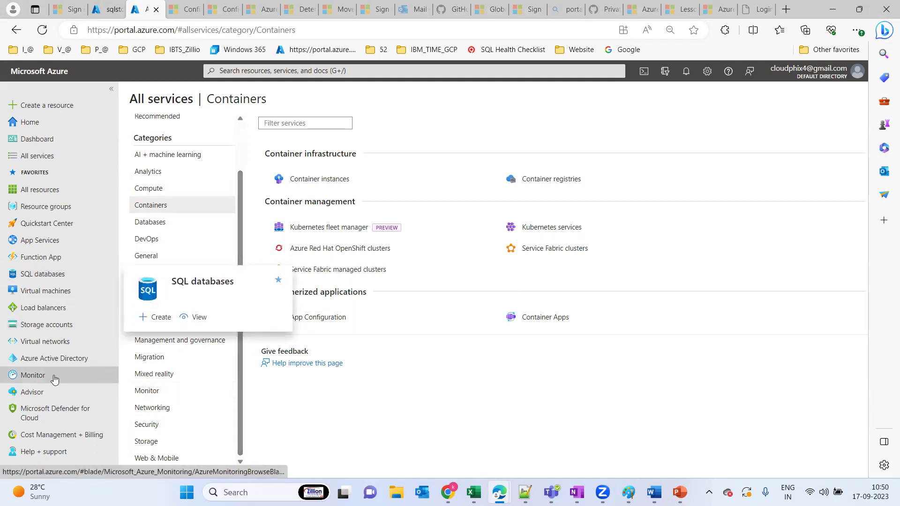
Step: Return to the storage accounts list and start creating a new storage account
click(51, 325)
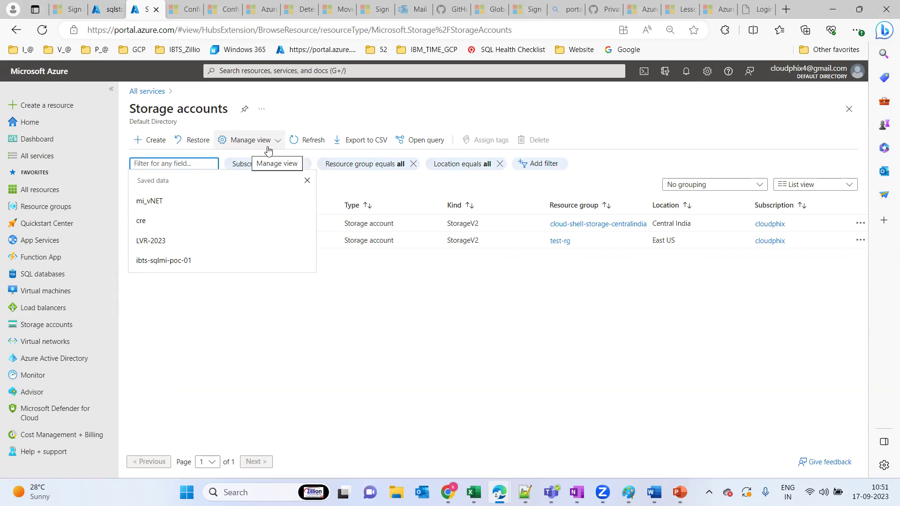
click(388, 361)
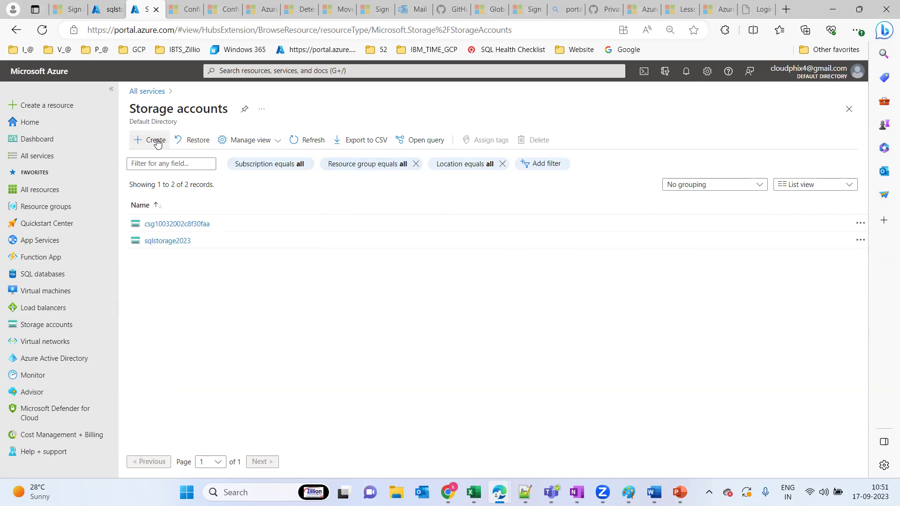
click(156, 140)
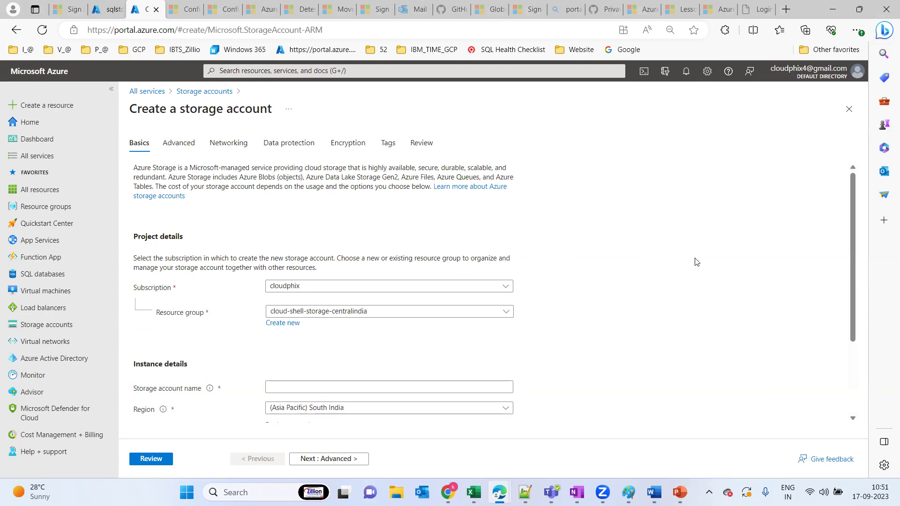
Step: Look over the basic settings of the new storage account and set its resource group to test-rg
drag(852, 209, 848, 287)
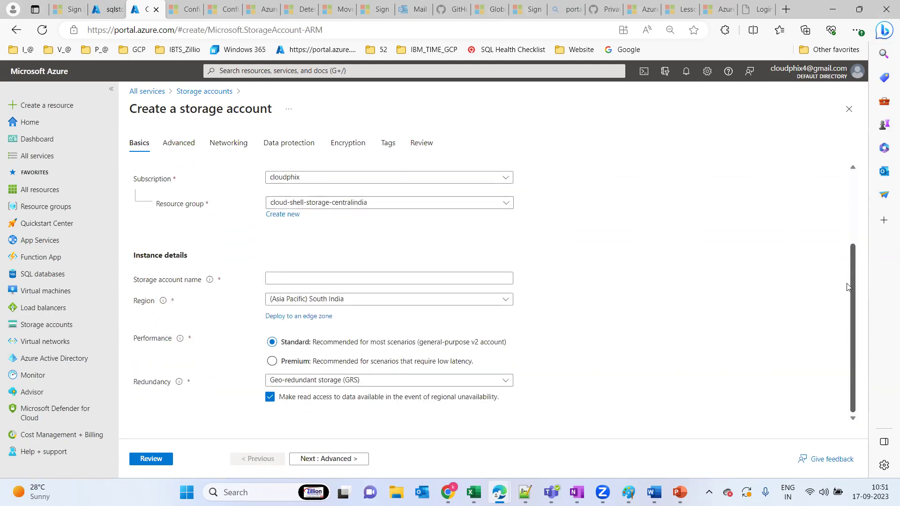
drag(848, 287, 845, 211)
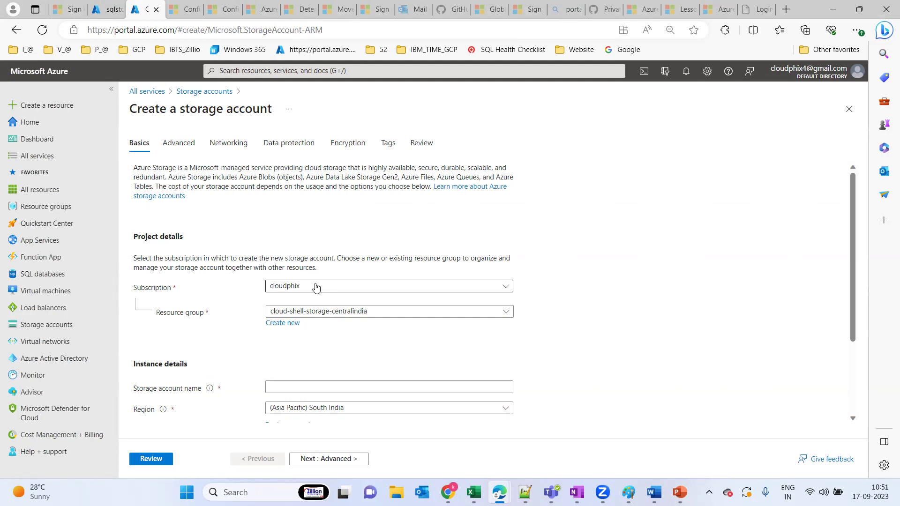
click(383, 313)
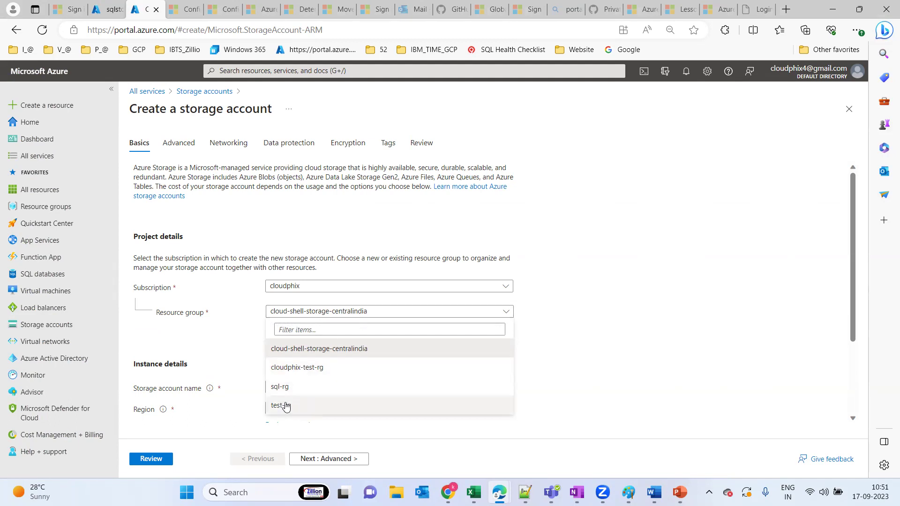
click(286, 406)
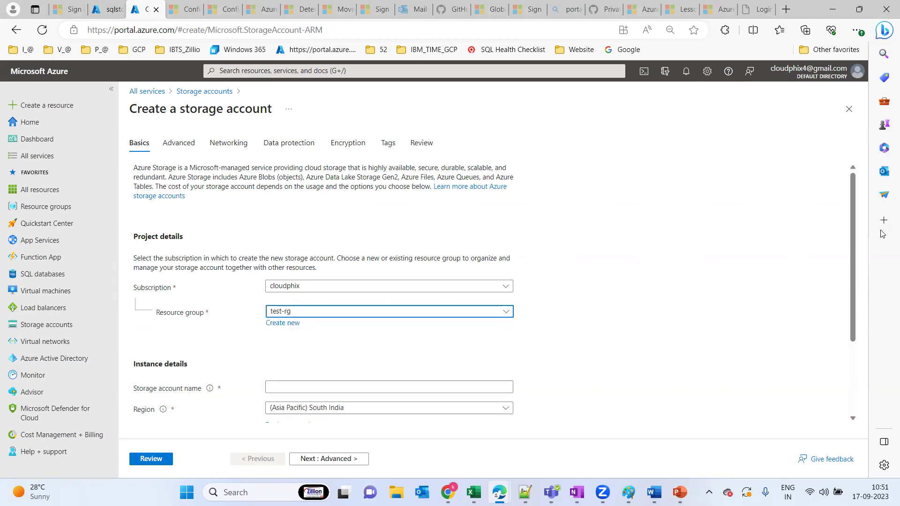
Step: Check the naming rules and name the storage account sqlsa2023
drag(854, 216, 839, 329)
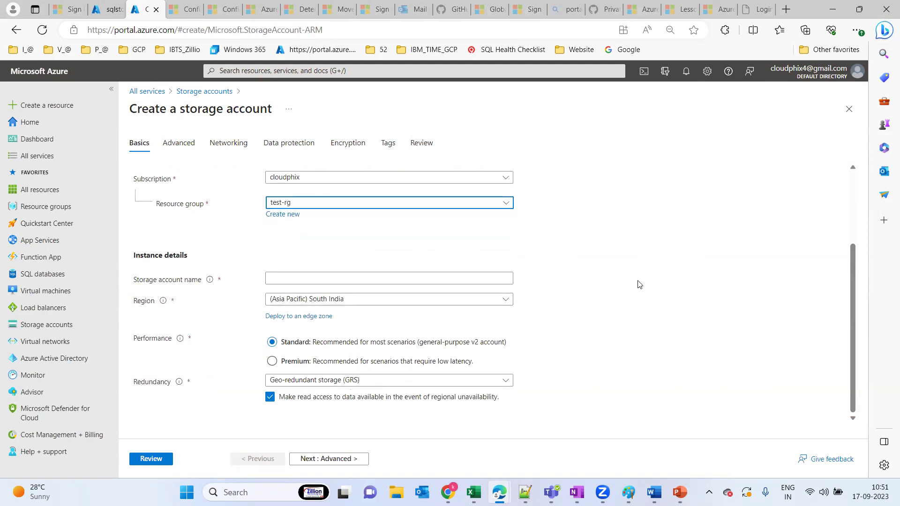
click(302, 279)
mouse_move(210, 284)
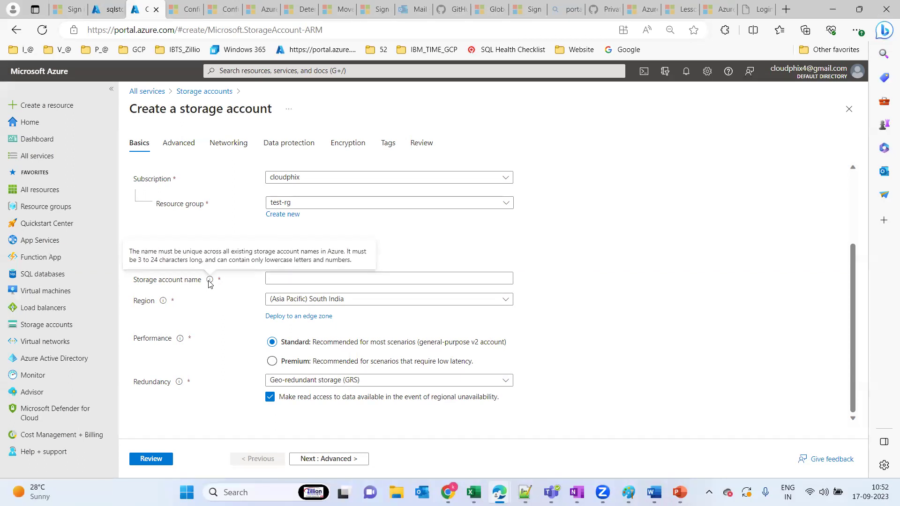
click(381, 278)
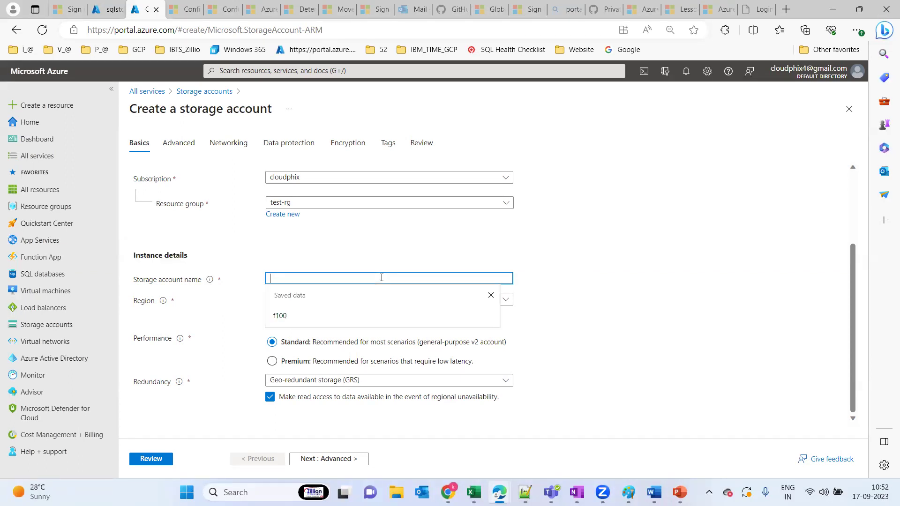
text(sql)
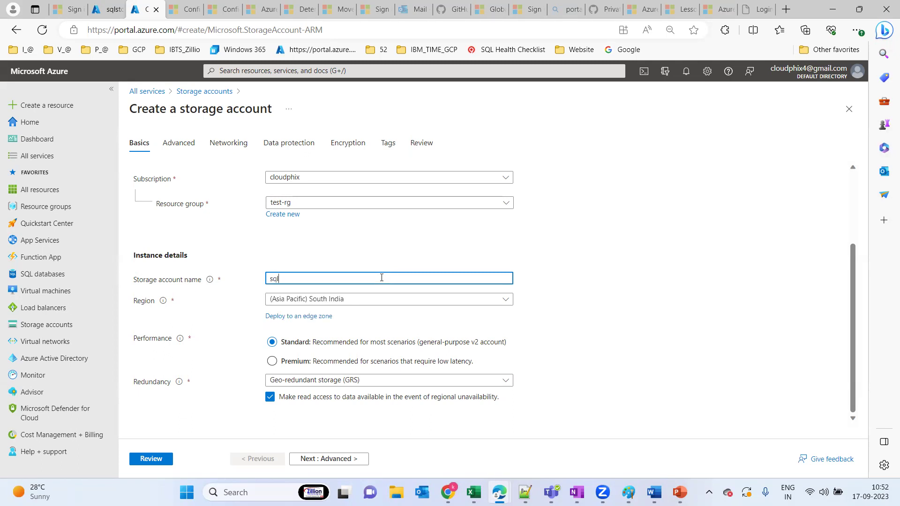
text(sa)
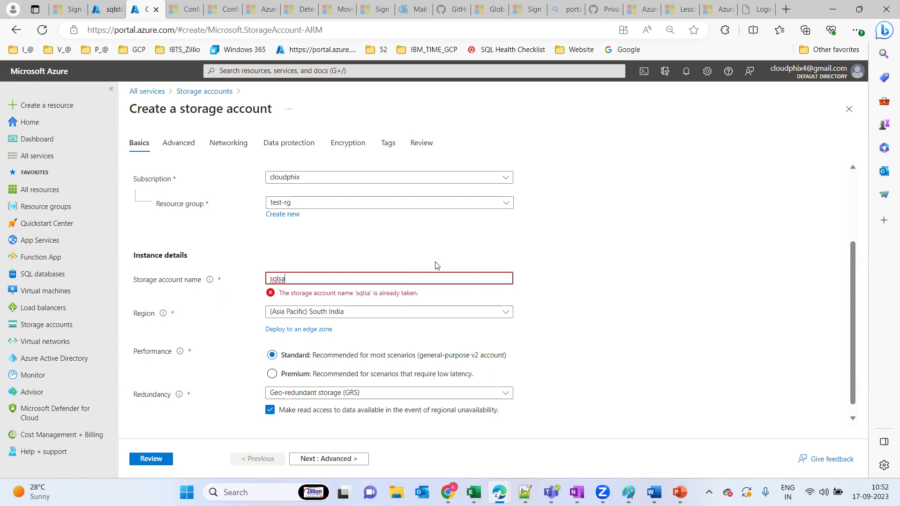
text(2023)
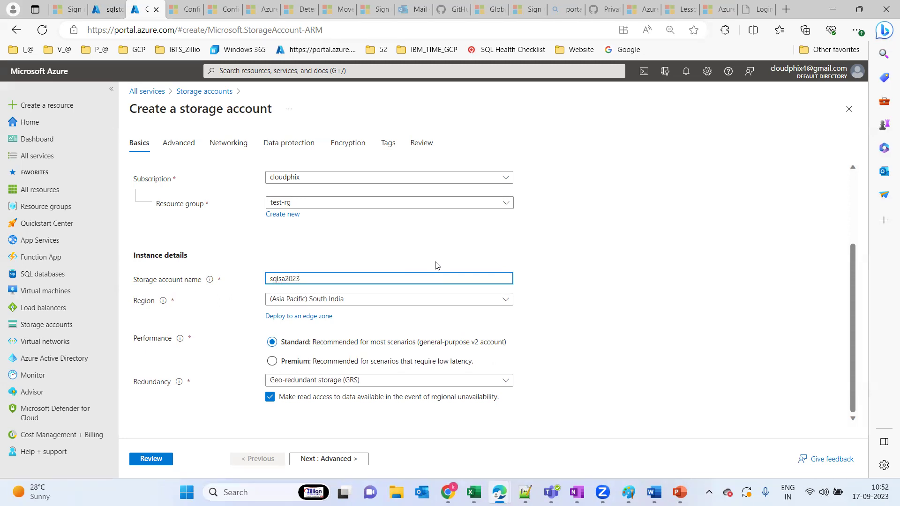
click(281, 279)
click(680, 282)
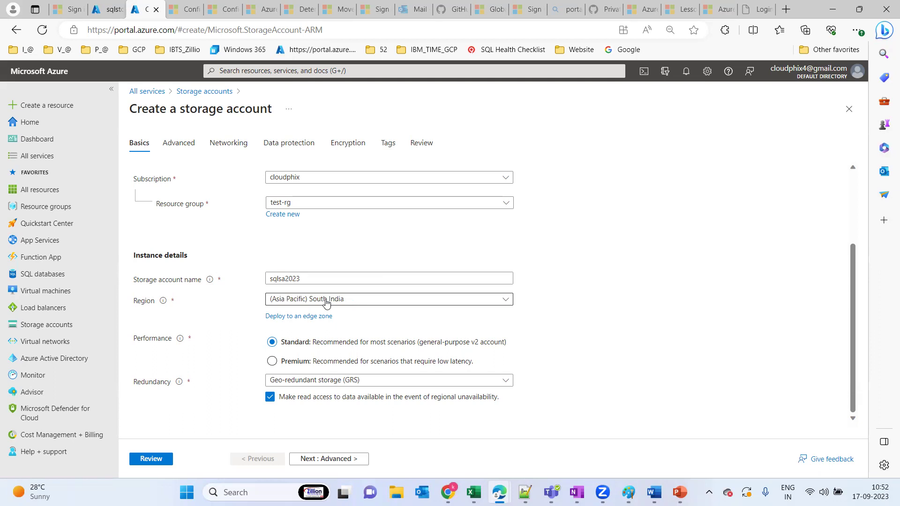
Step: Look through the available regions, try the Premium performance option, and set performance back to Standard
click(355, 302)
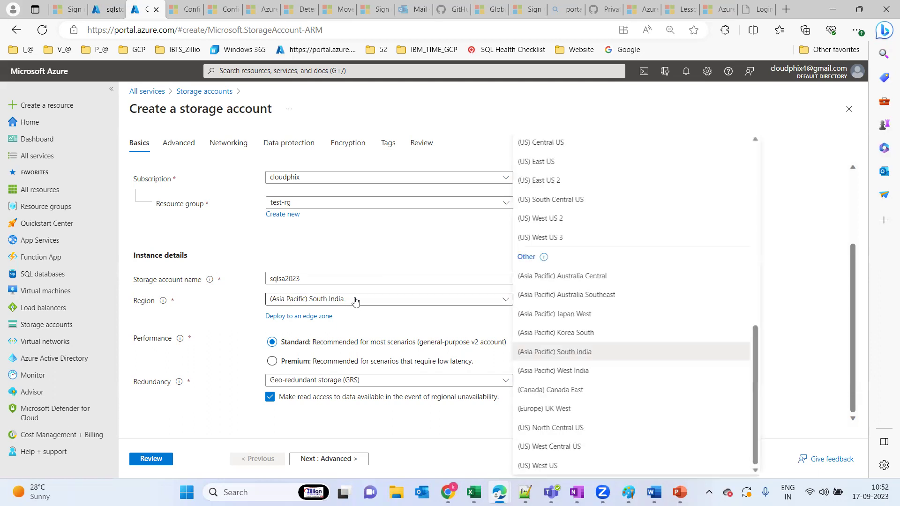
click(355, 302)
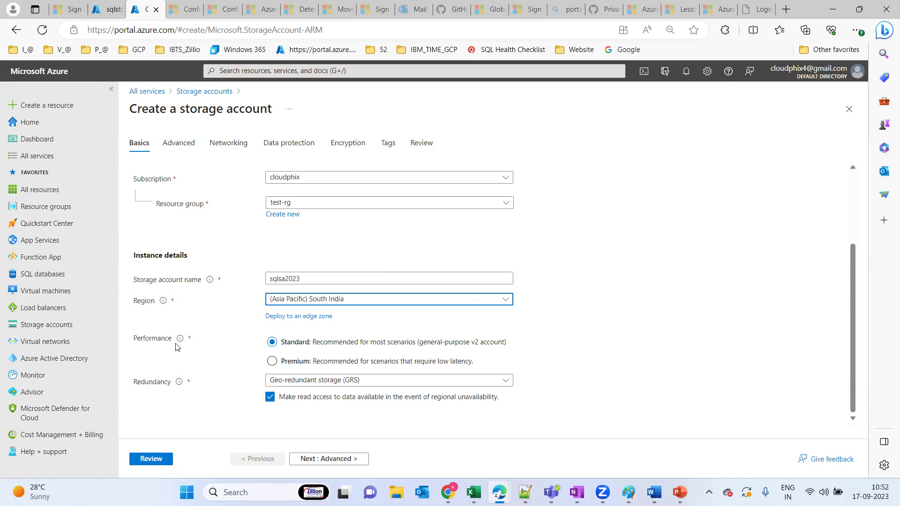
mouse_move(180, 341)
click(272, 362)
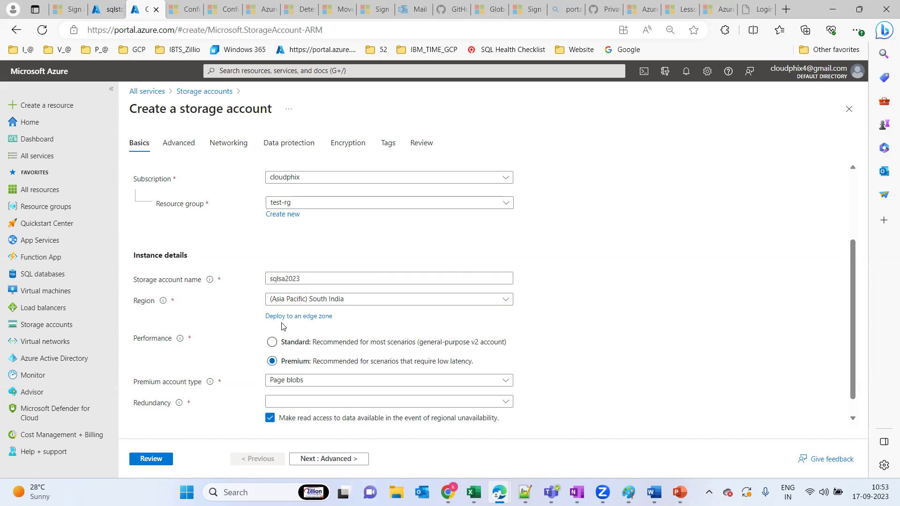
click(271, 342)
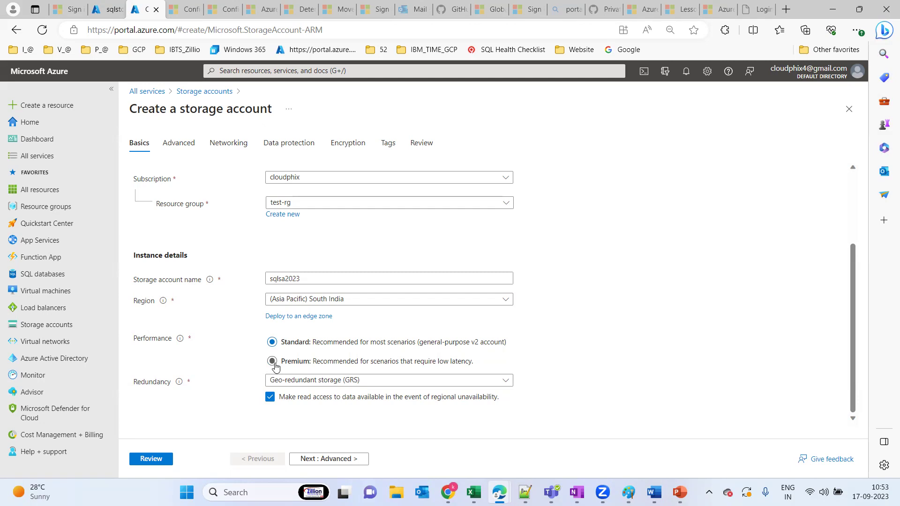
Step: Turn off read access to data during regional unavailability and review the redundancy options, keeping Geo-redundant storage (GRS)
click(269, 397)
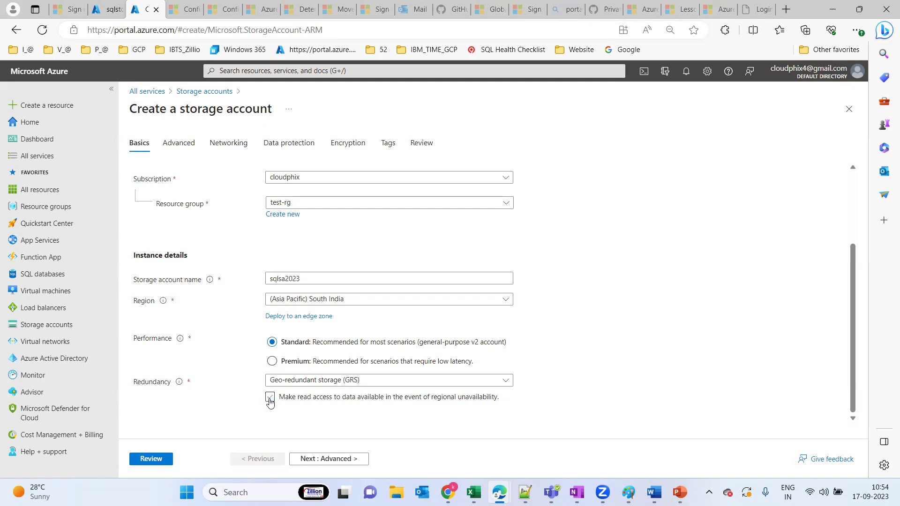
click(348, 379)
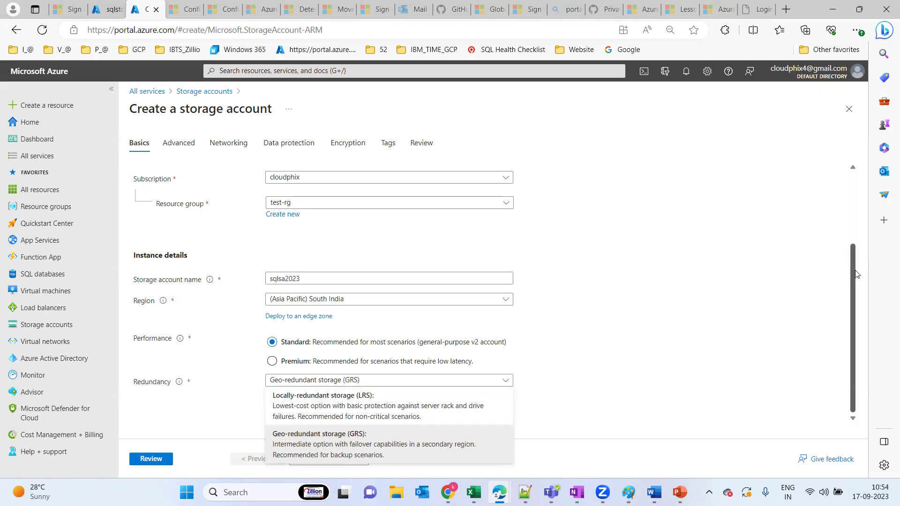
click(626, 261)
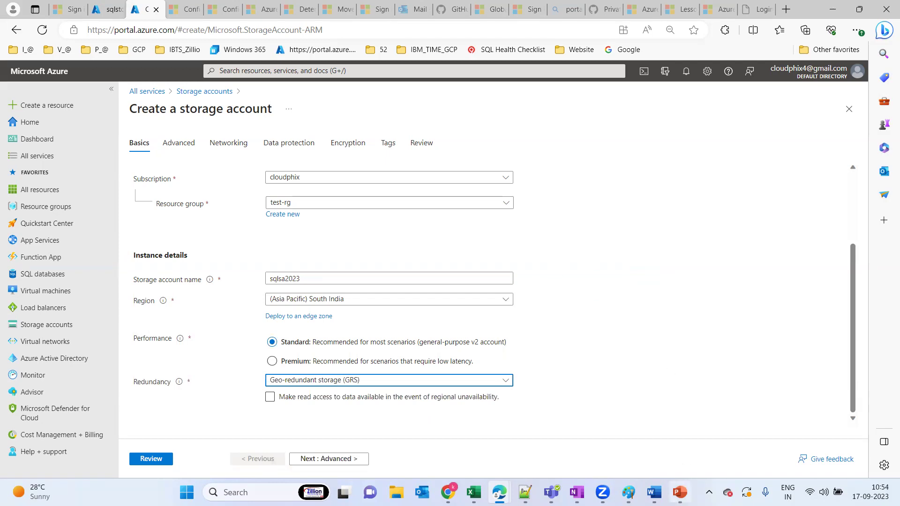
Step: Switch to the Azure_Storage presentation in PowerPoint and review the Standard and Premium performance tiers and their disk types
key(alt+Tab)
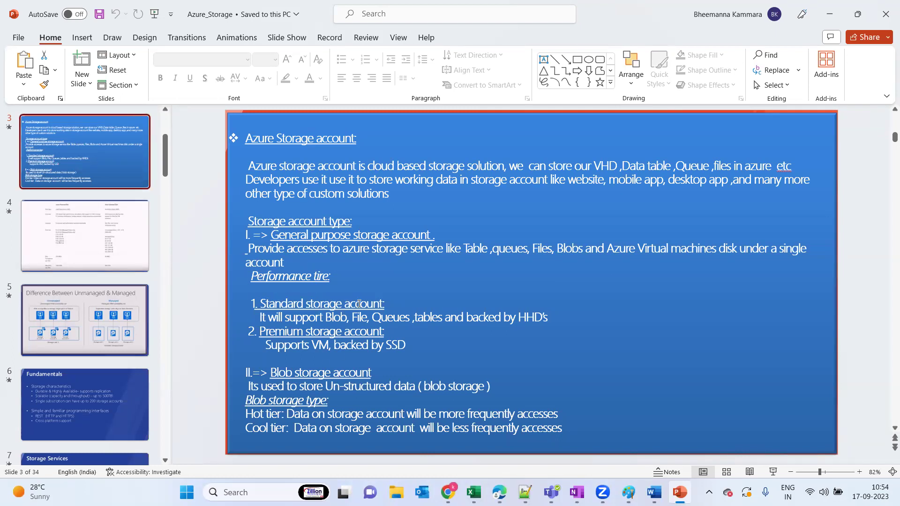
drag(398, 333, 260, 335)
key(Escape)
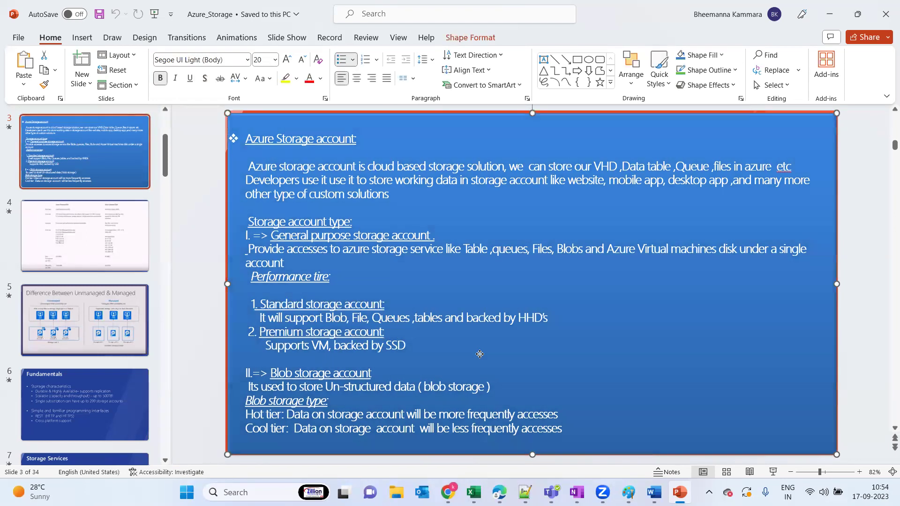
double_click(521, 319)
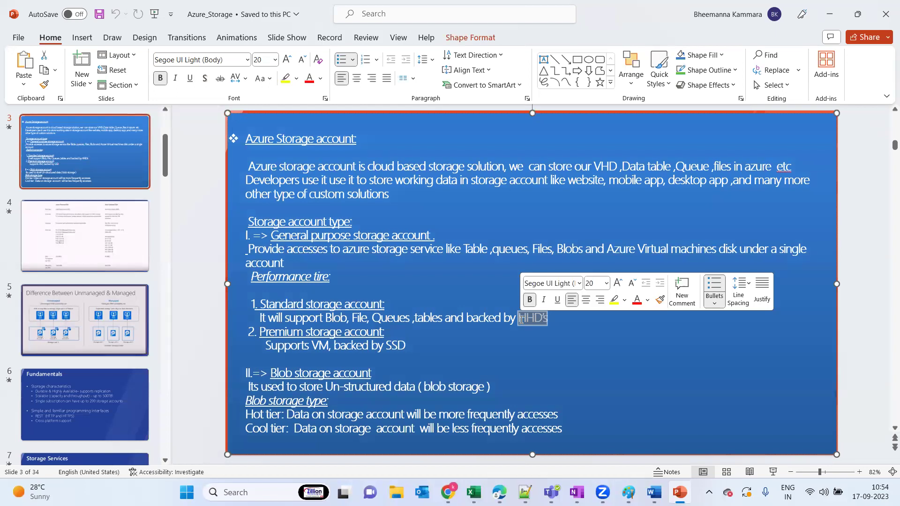
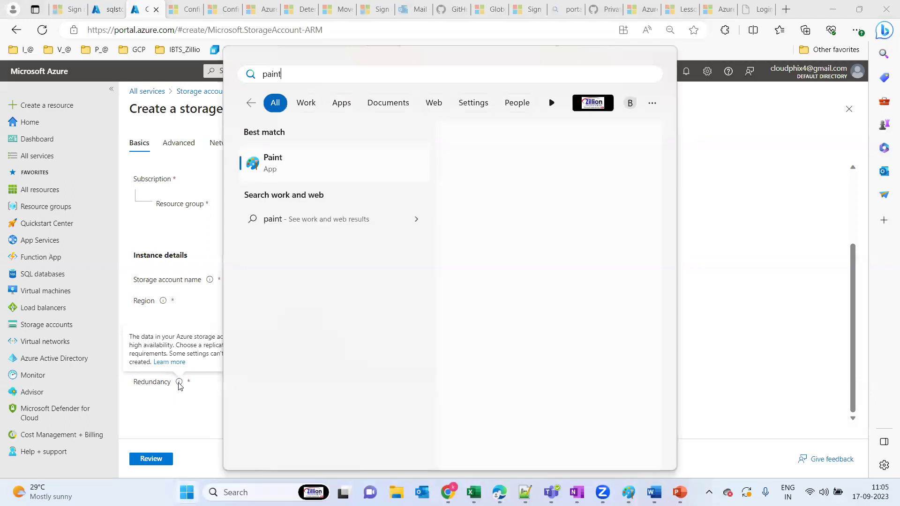
Step: Switch to Paint by opening it from the Windows search results
click(280, 168)
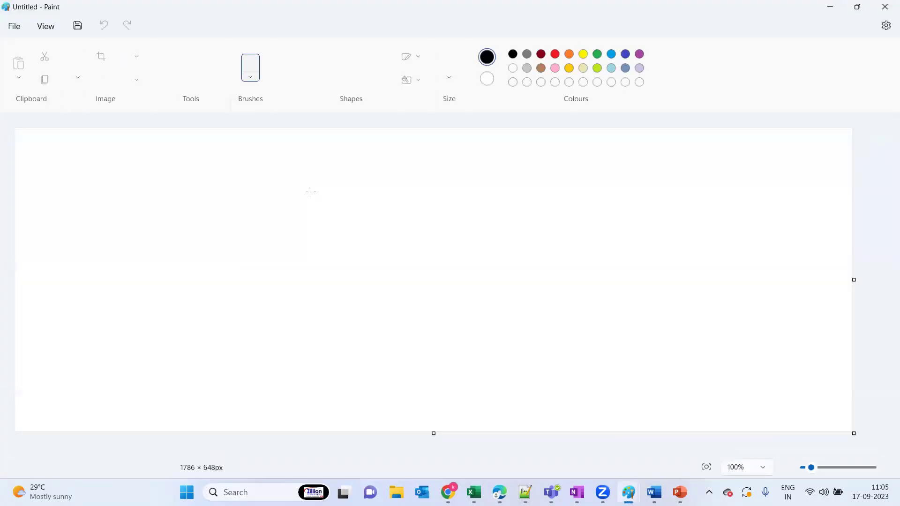
click(328, 55)
drag(241, 243, 535, 372)
click(645, 312)
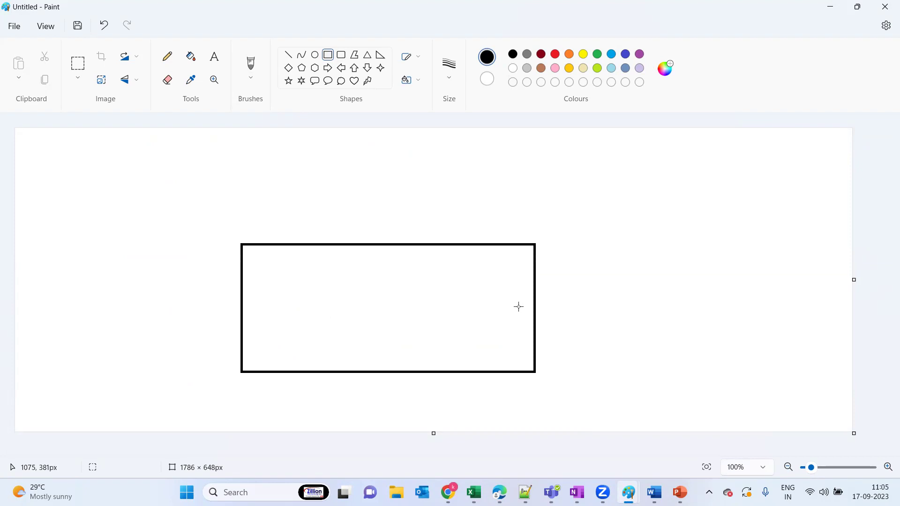
drag(435, 314, 461, 352)
click(599, 335)
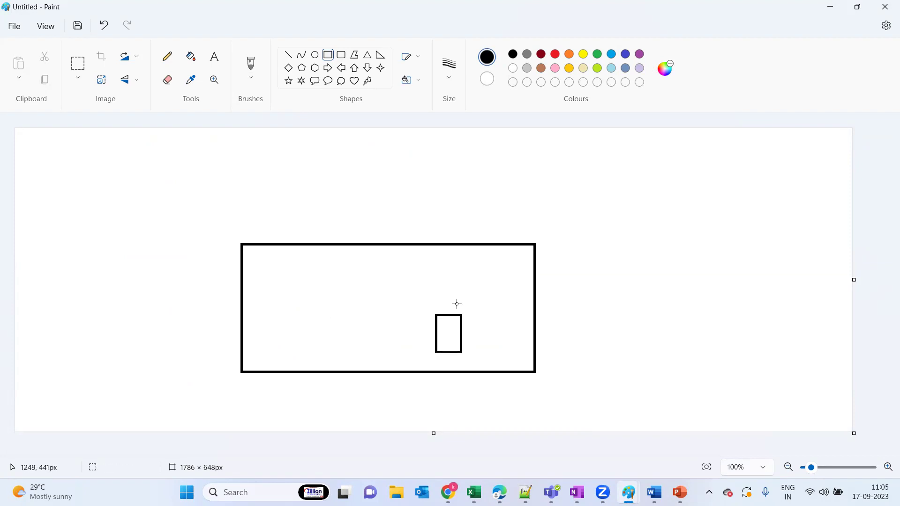
click(169, 58)
mouse_move(442, 336)
mouse_down()
mouse_move(507, 309)
mouse_move(422, 302)
mouse_move(465, 291)
mouse_up()
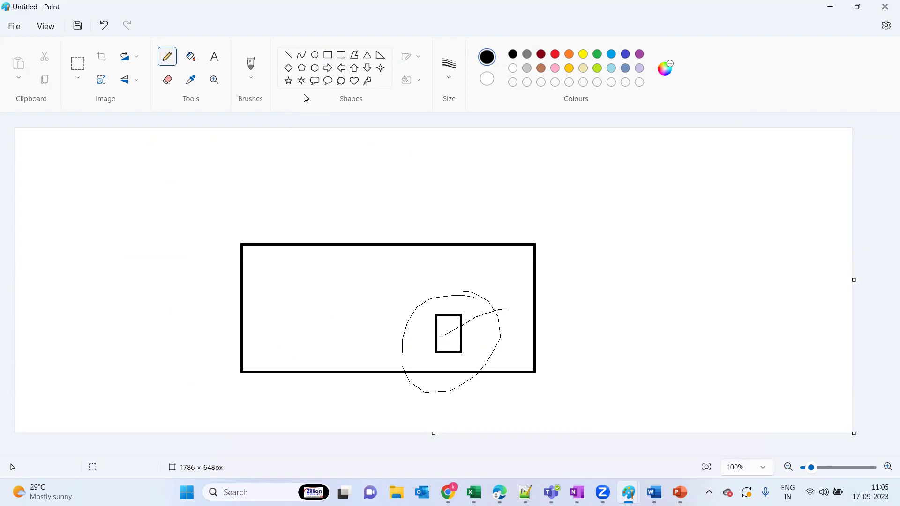
click(341, 81)
drag(601, 157, 783, 352)
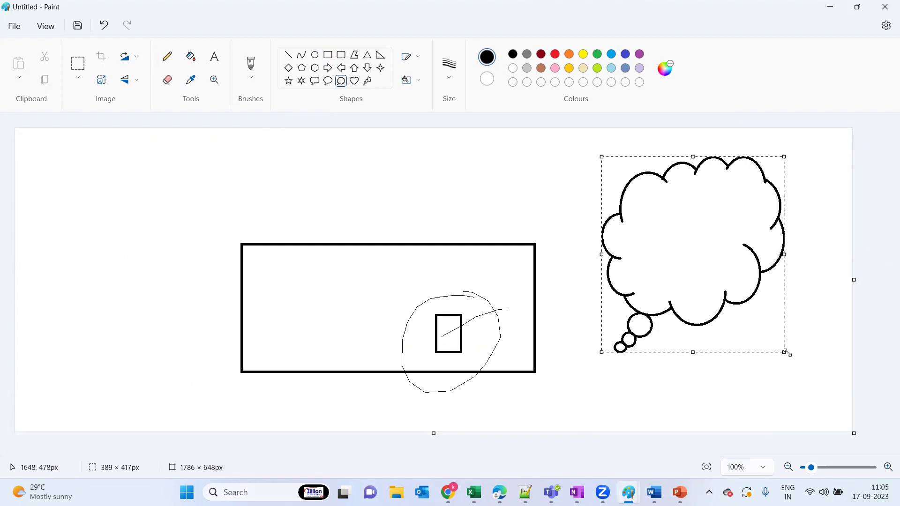
key(ctrl+n)
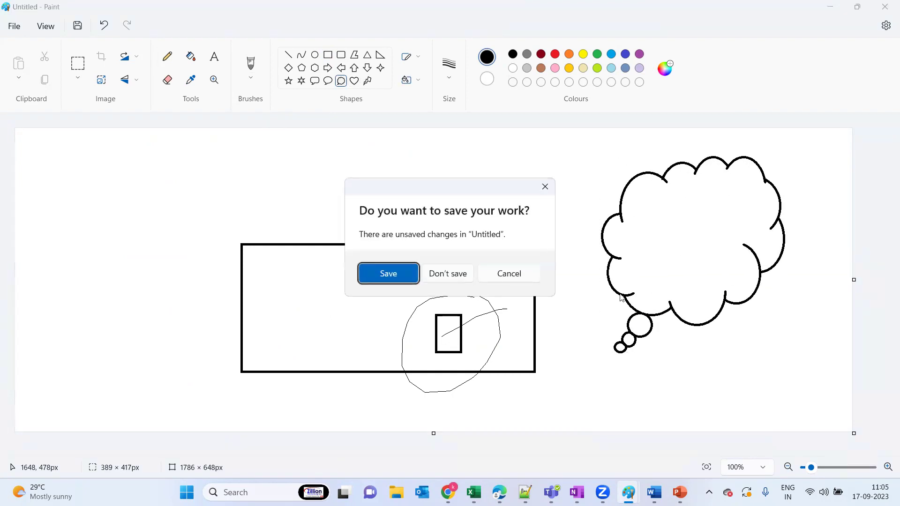
click(456, 276)
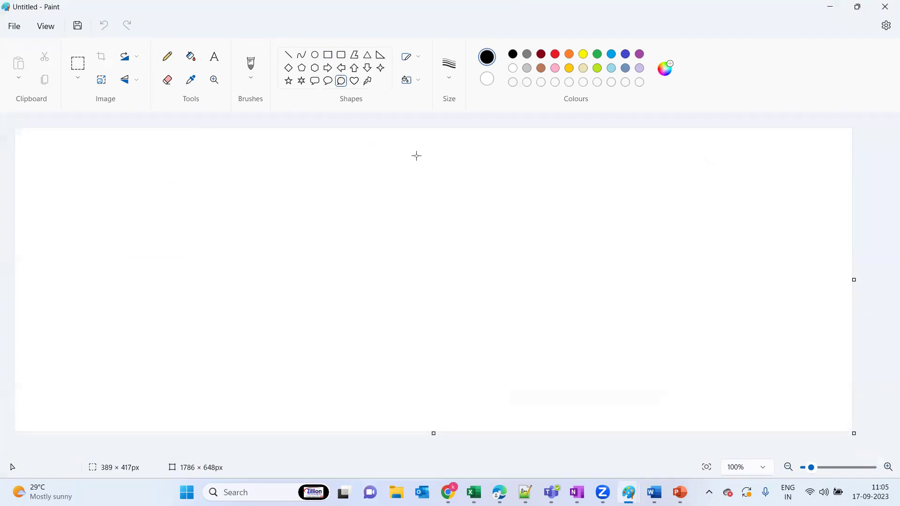
Step: Draw a large cloud-shaped thought callout on the blank canvas and a small upright oval inside its upper-left part
drag(390, 140, 726, 395)
click(790, 212)
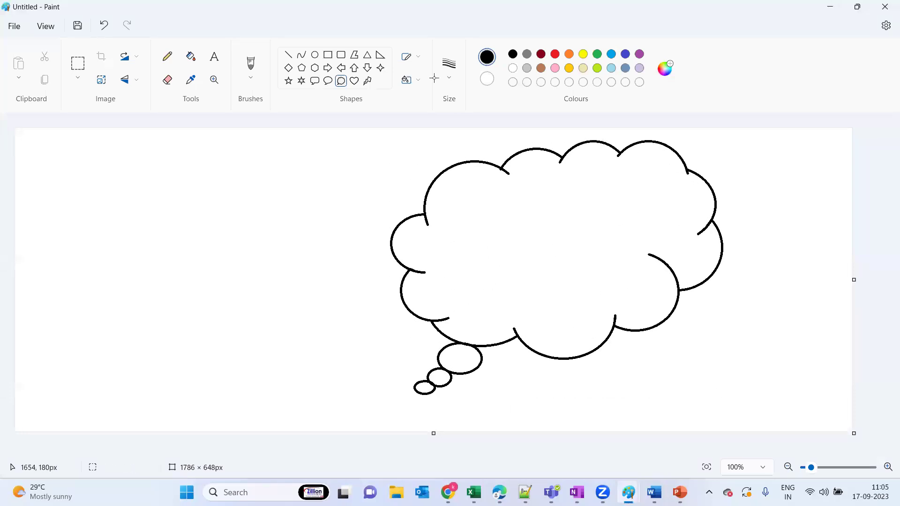
click(316, 57)
mouse_move(483, 188)
mouse_down()
mouse_move(543, 278)
mouse_move(522, 247)
mouse_up()
click(553, 245)
Step: Add the text label "Storage Account" inside the cloud, just right of the oval
click(167, 57)
click(220, 58)
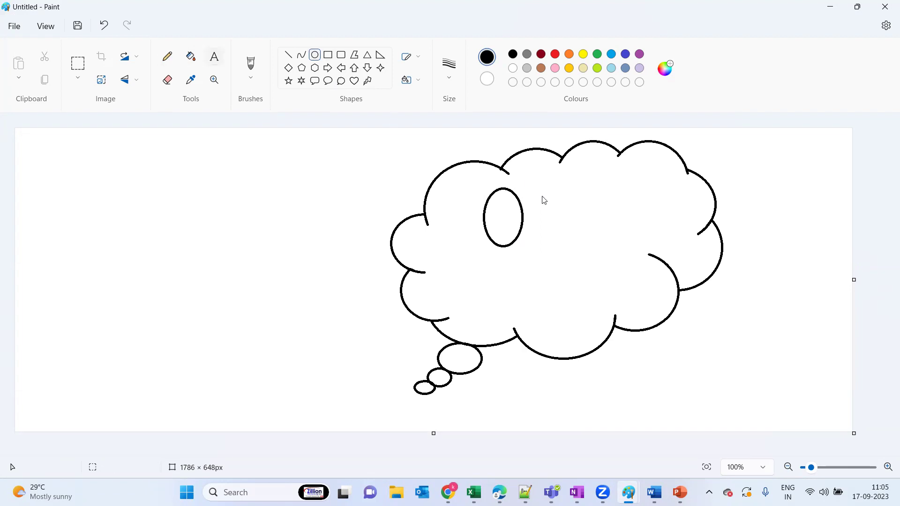
drag(542, 195, 583, 204)
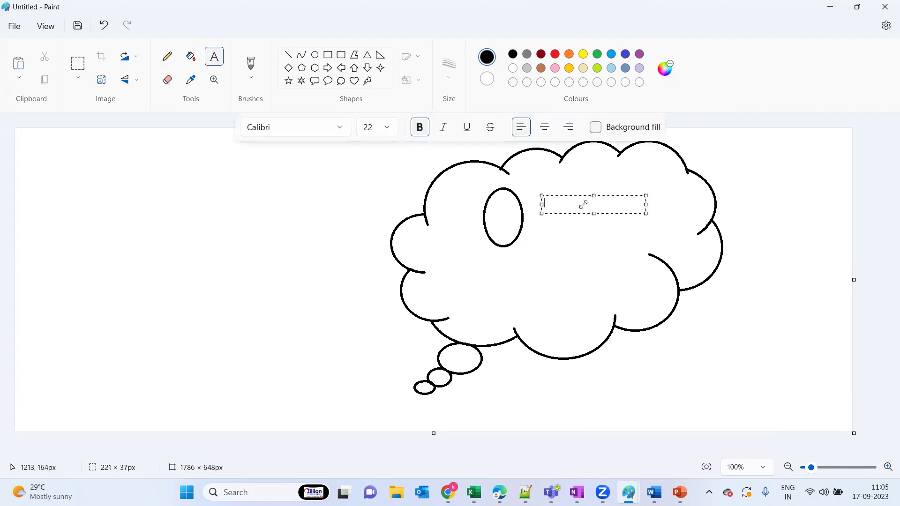
text(Storag)
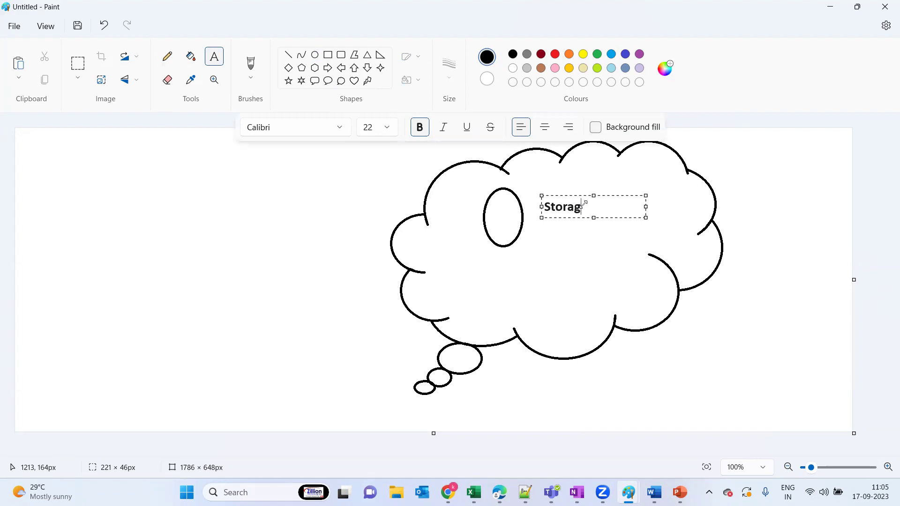
text(e Account)
click(550, 280)
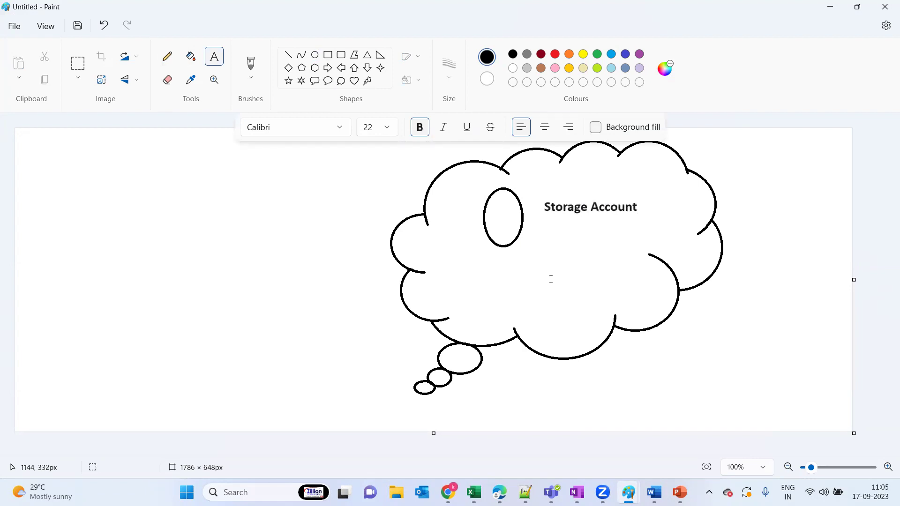
Step: Add the text label "sqlsa2023" below "Storage Account", starting inside the lower part of the oval
drag(497, 218, 551, 236)
text(s)
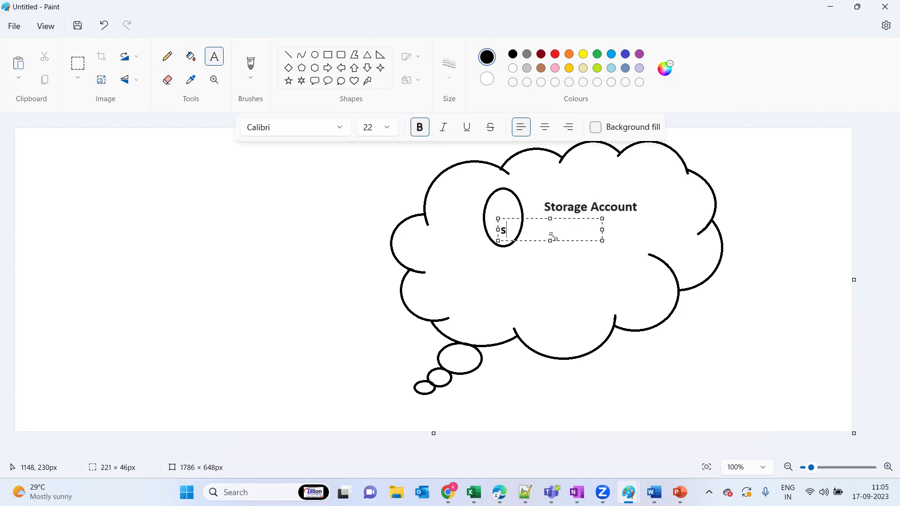
text(qlsa2023)
click(545, 284)
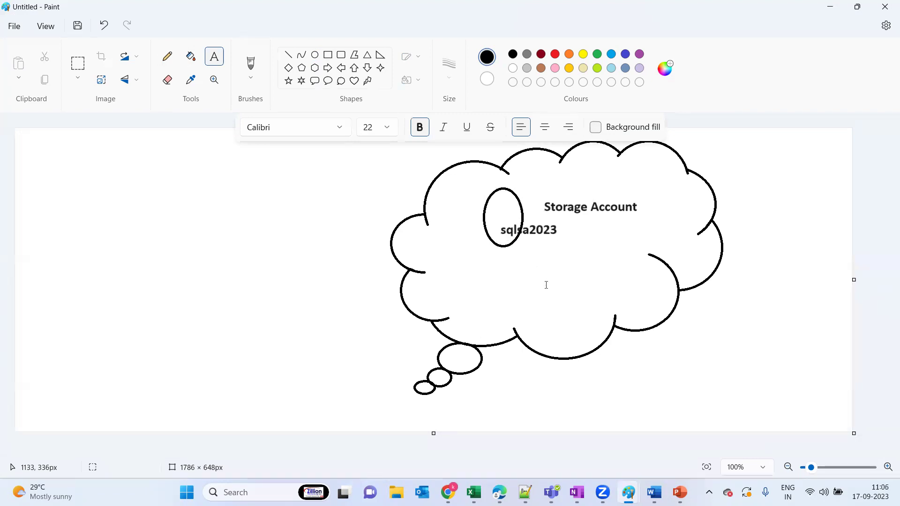
Step: Review the storage account's performance and redundancy settings in the Azure portal and return to Paint
mouse_move(499, 492)
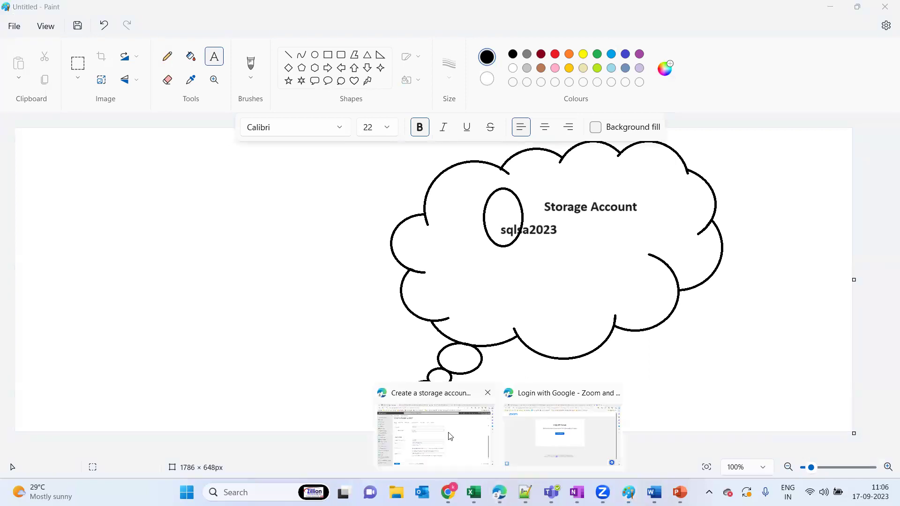
click(450, 437)
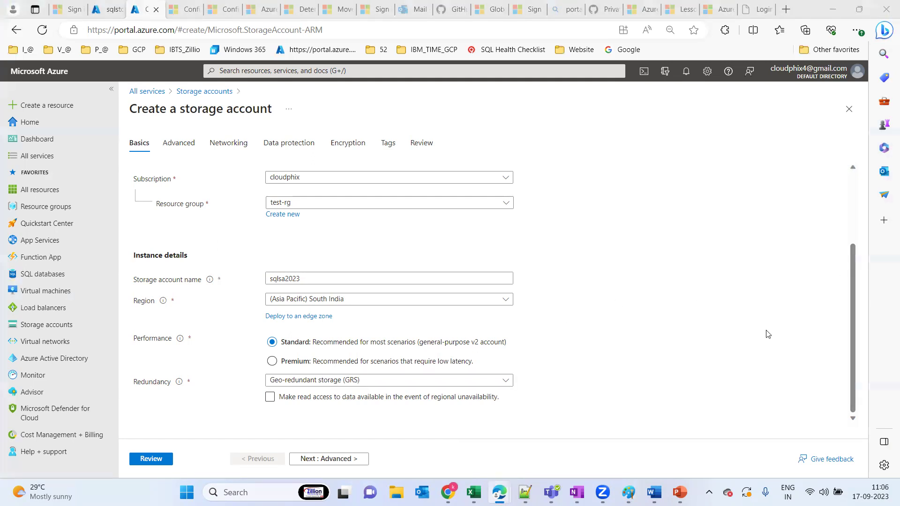
key(alt+Tab)
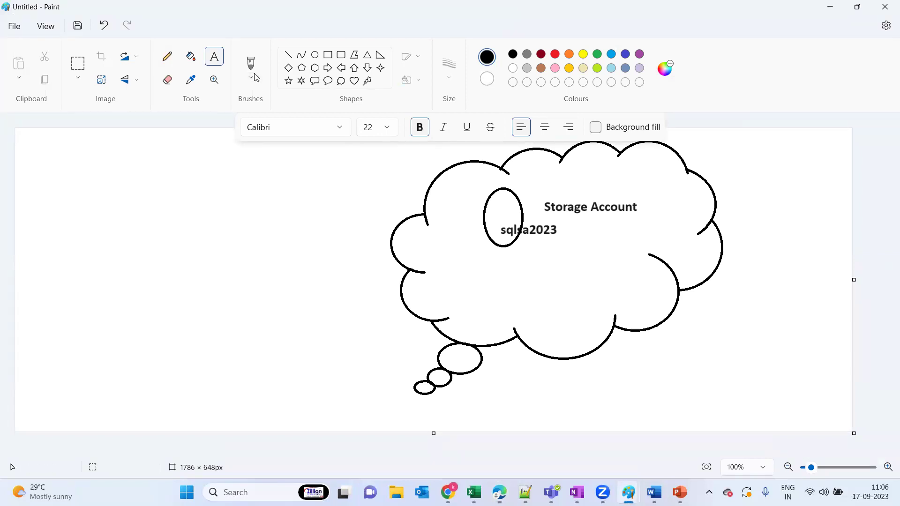
Step: Draw a large black rectangle in the empty area beside the cloud and a small upright rectangle in its lower middle
click(328, 55)
drag(76, 206, 253, 358)
click(318, 241)
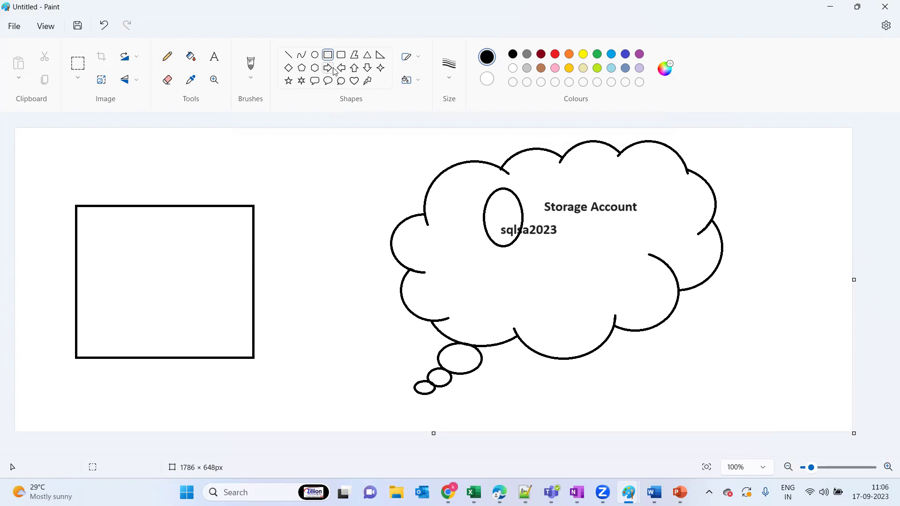
drag(166, 294, 187, 321)
click(298, 323)
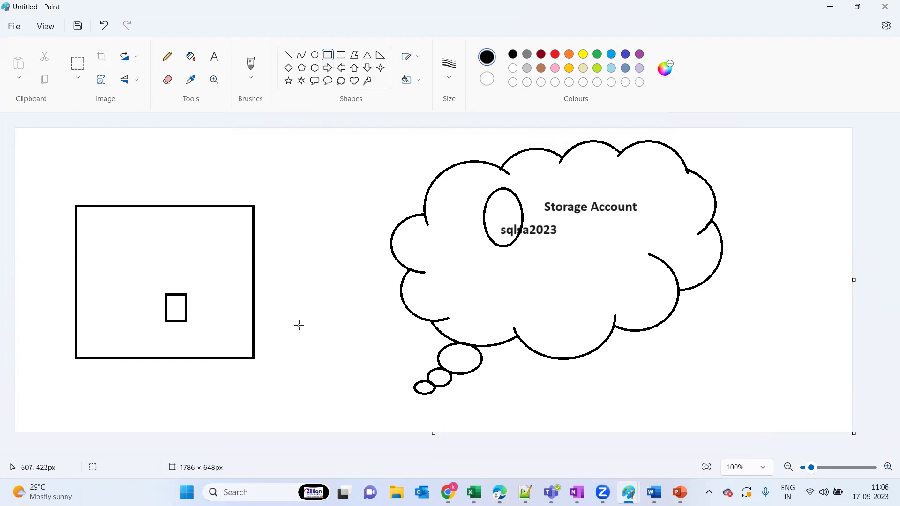
Step: Draw an orange rectangle around the small black one and two crossing orange lines above it
click(569, 55)
drag(147, 285, 204, 337)
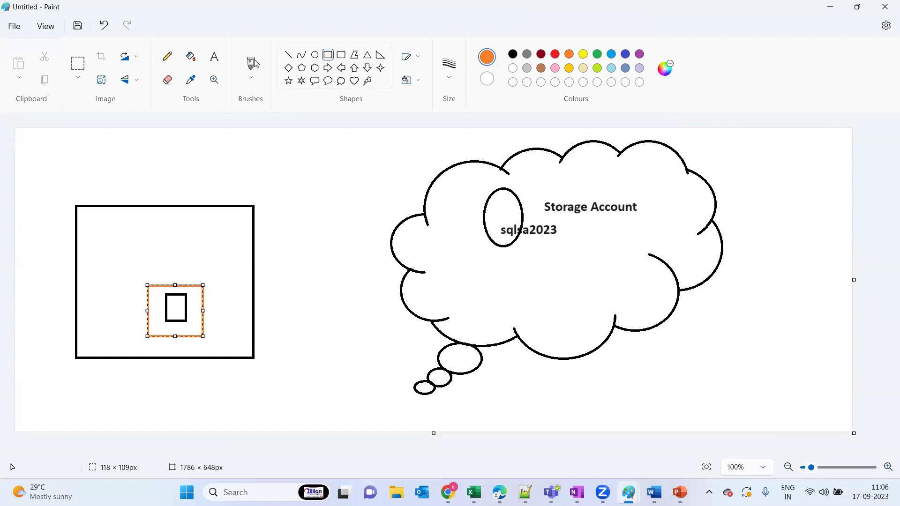
click(289, 55)
drag(198, 207, 159, 277)
drag(145, 233, 199, 265)
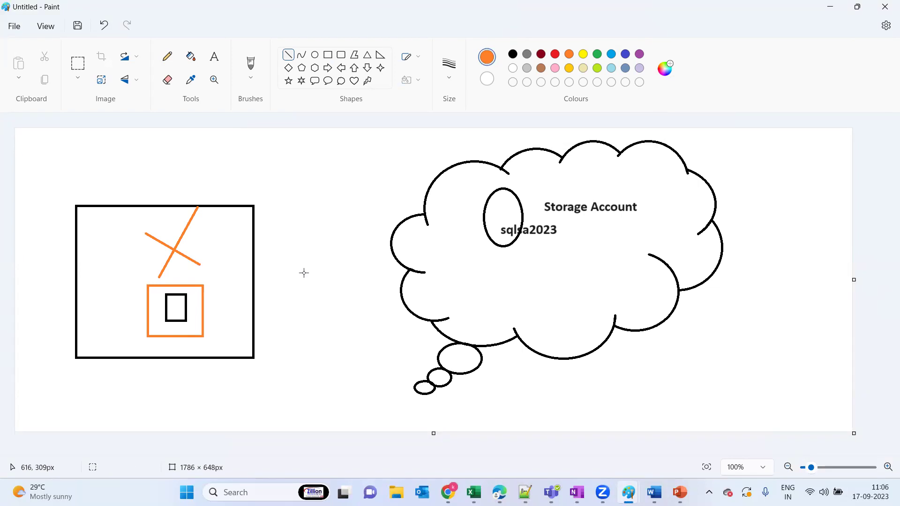
Step: Switch to the Azure portal and examine the redundancy options for the storage account in South India
key(alt+Tab)
click(342, 395)
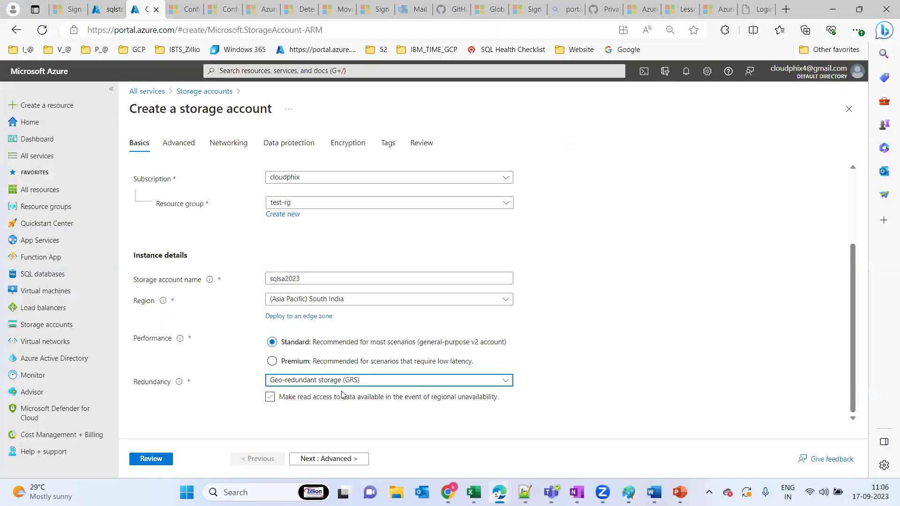
click(347, 382)
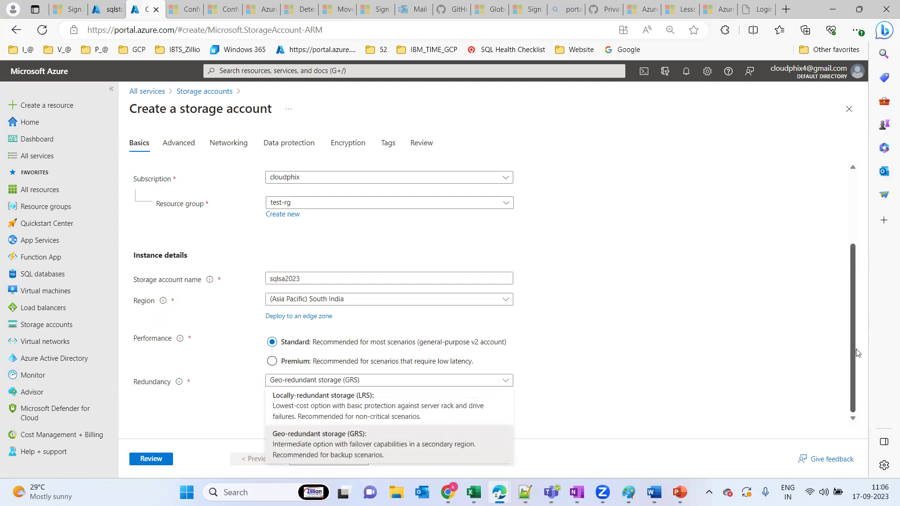
Step: Return to Paint and draw a small orange hexagon in the middle of the oval inside the cloud
key(alt+Tab)
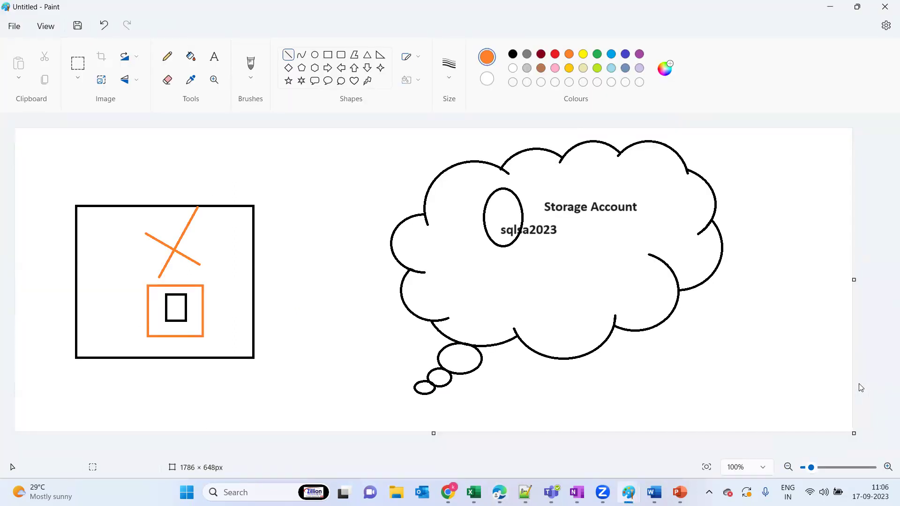
click(315, 68)
drag(499, 211, 509, 225)
click(545, 257)
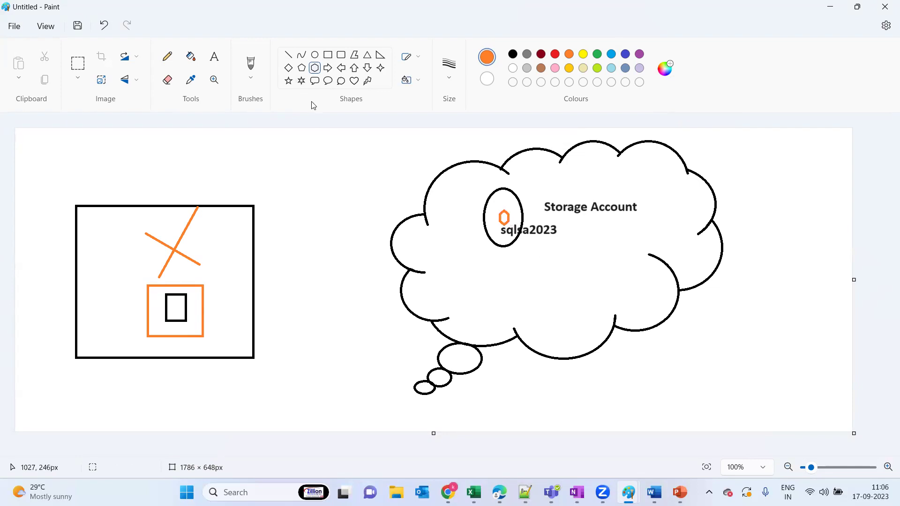
Step: Sketch three thin orange pencil branches fanning down from the oval, with a small freehand shape at each end
click(167, 57)
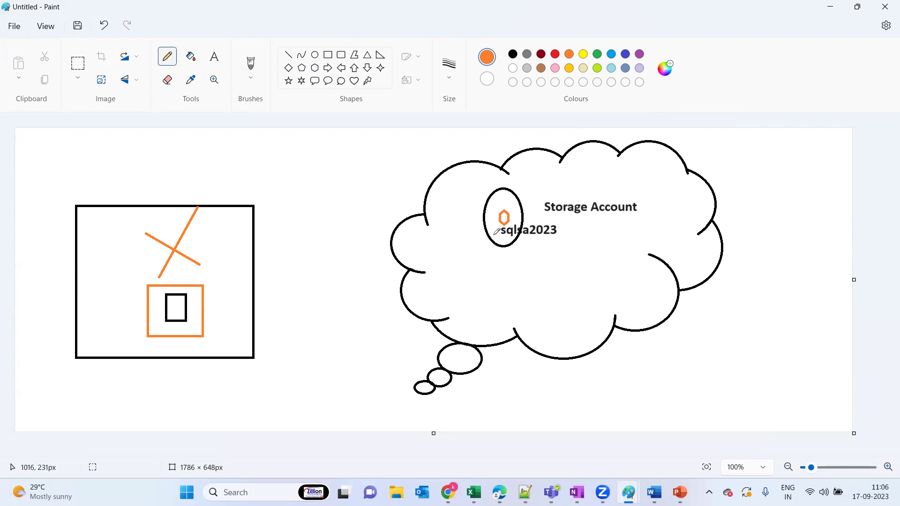
drag(487, 235, 474, 270)
drag(488, 235, 512, 277)
drag(487, 237, 534, 261)
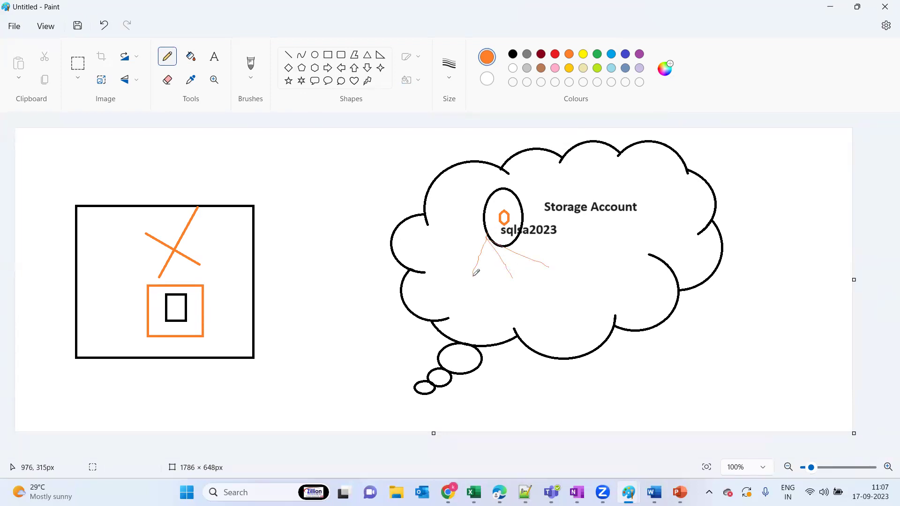
mouse_move(478, 287)
mouse_down()
mouse_move(473, 277)
mouse_move(511, 283)
mouse_move(552, 269)
mouse_move(544, 271)
mouse_up()
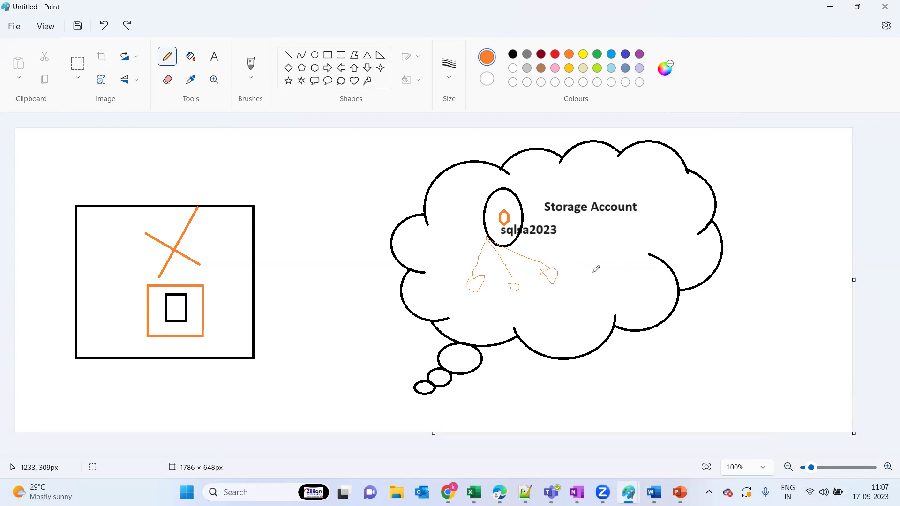
Step: Undo the pencil branches and freehand shapes beneath the oval
key(ctrl+z)
key(ctrl+z)
key(ctrl+z)
Step: Switch to the Azure portal and compare the redundancy options under Premium and Standard performance, finishing with Standard selected
key(alt+Tab)
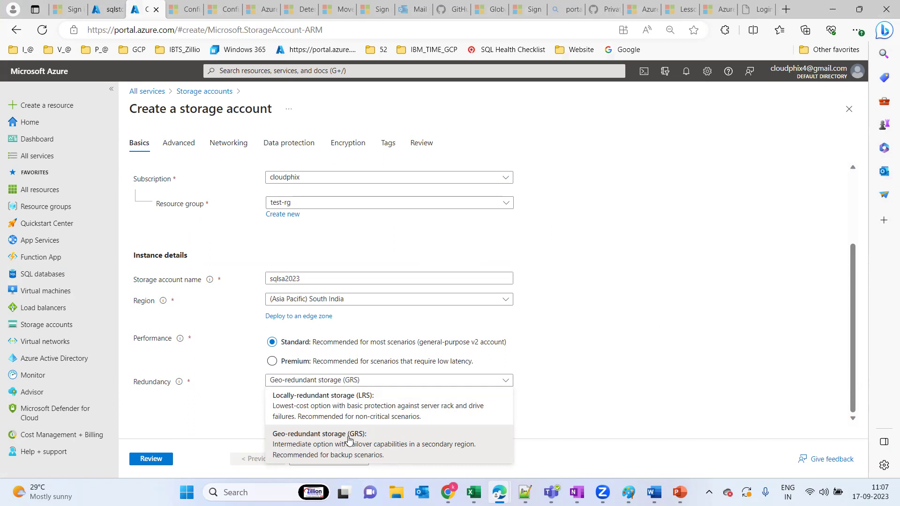
click(376, 329)
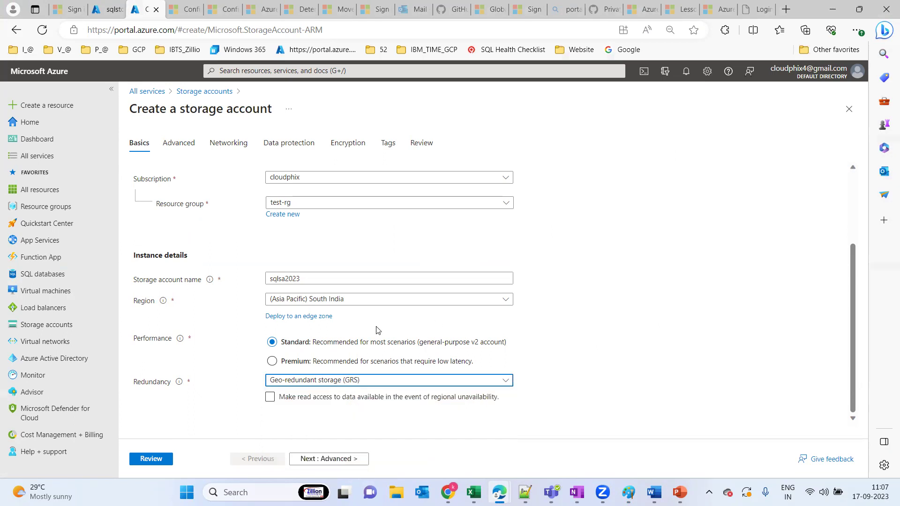
click(272, 361)
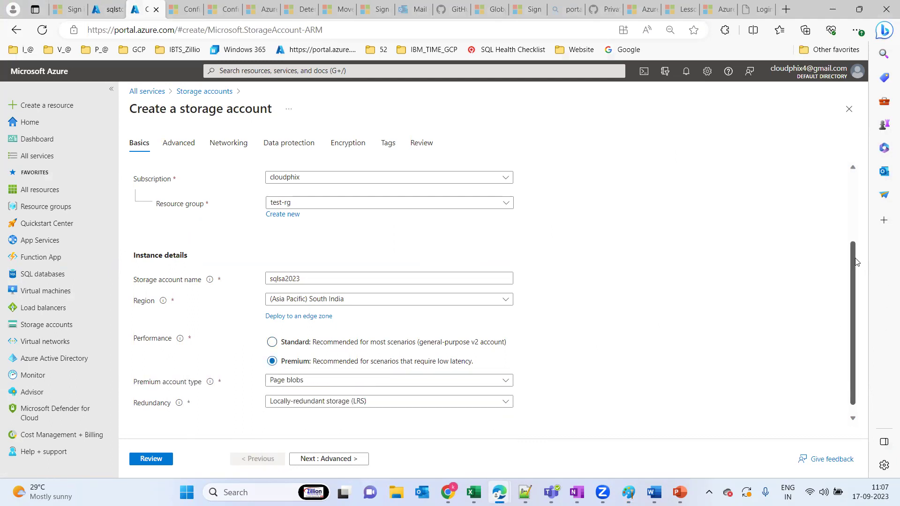
scroll(860, 290, down, 1)
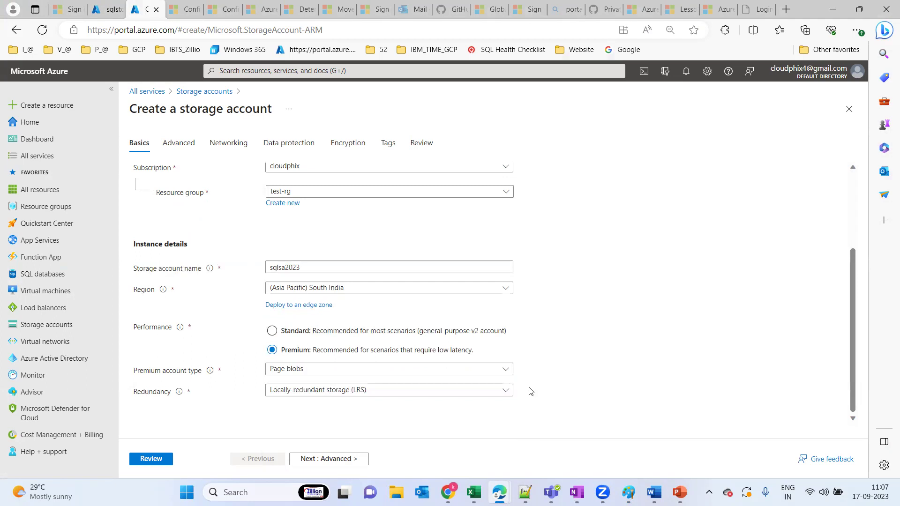
mouse_move(496, 394)
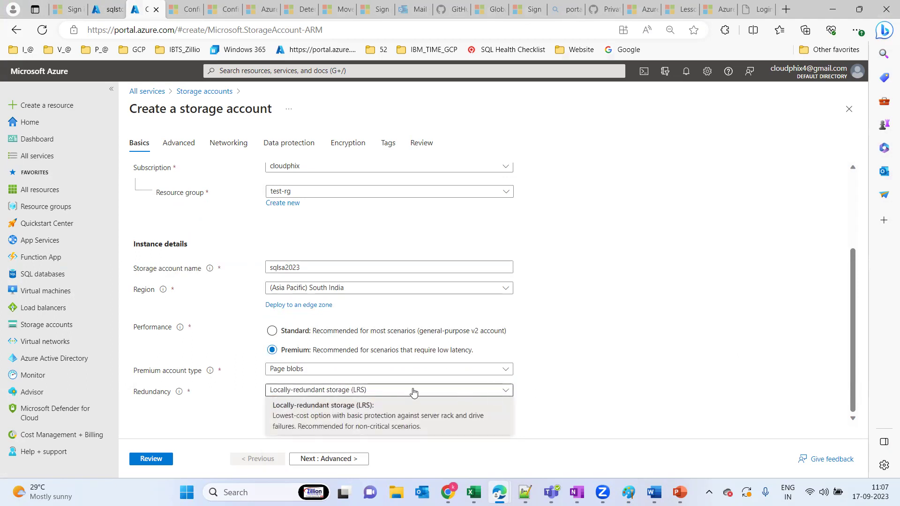
click(288, 334)
click(394, 392)
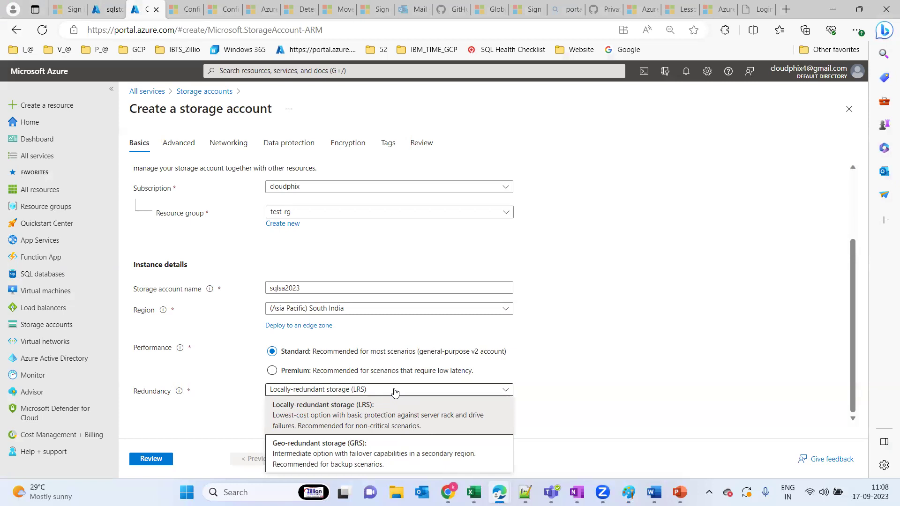
Step: Set the storage account's region to (US) East US and examine the redundancy options offered there
click(404, 312)
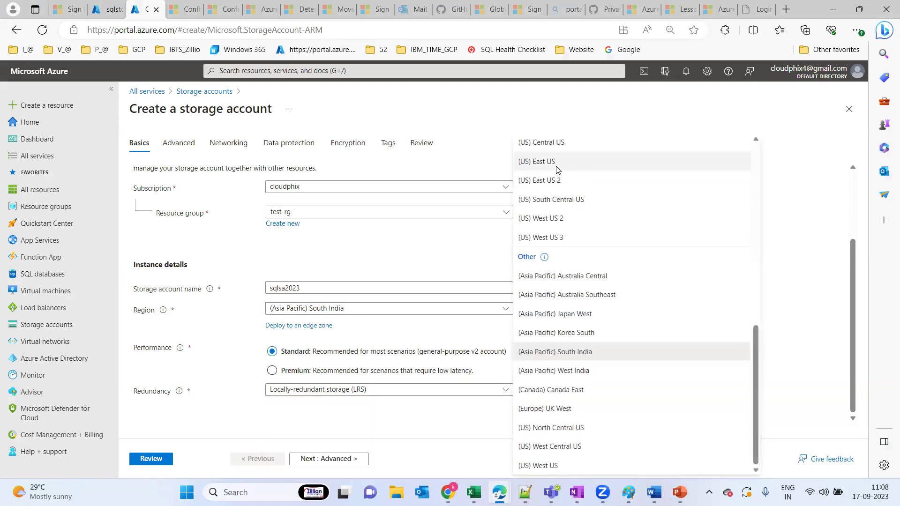
click(557, 164)
click(432, 391)
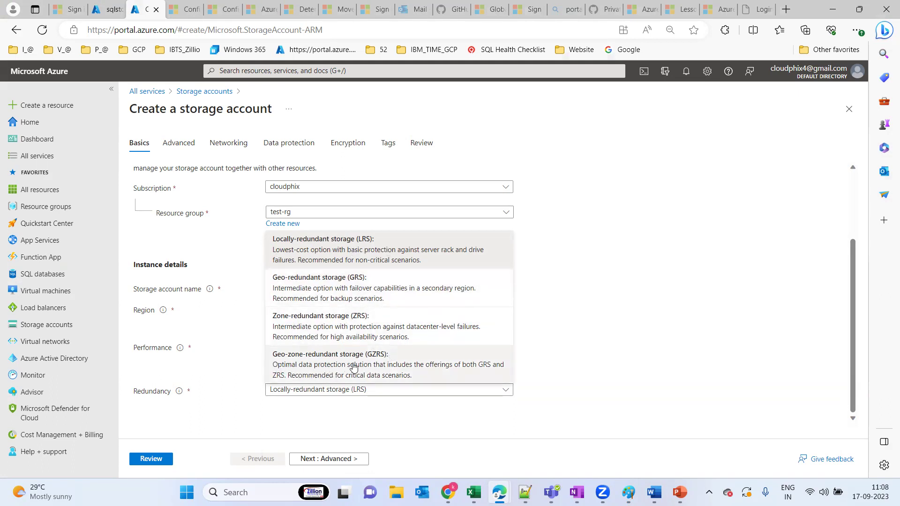
click(579, 346)
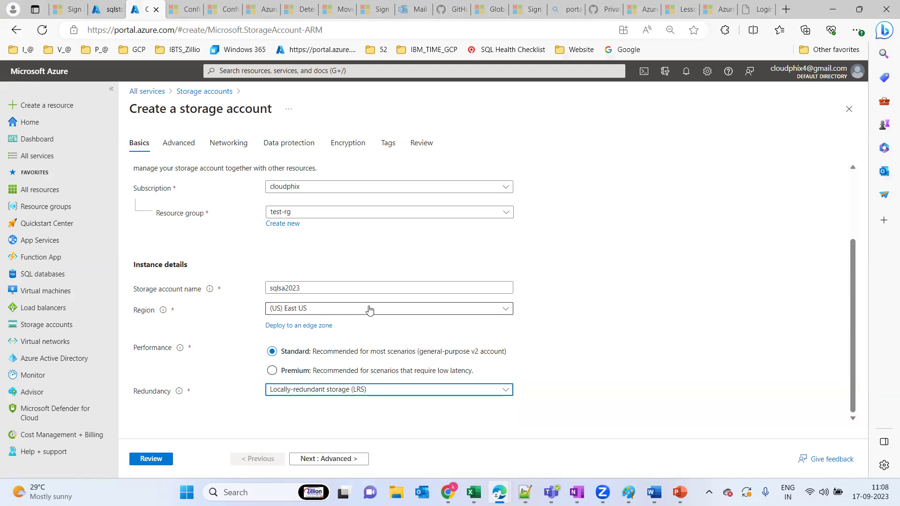
Step: Return to Paint and add an orange text list inside the cloud below "Storage Account" reading LRS, ZRS, GRS and RA_GRS on separate lines
key(alt+Tab)
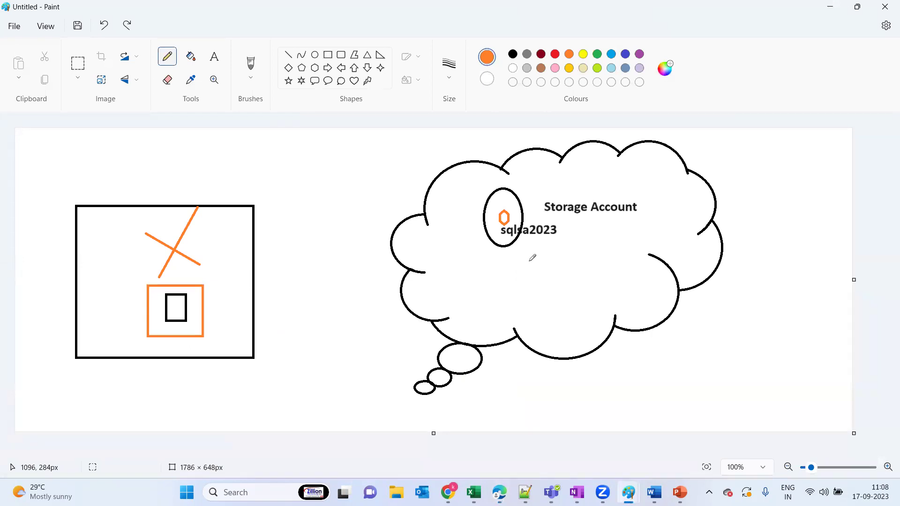
click(214, 56)
drag(567, 239, 636, 266)
text(LRS)
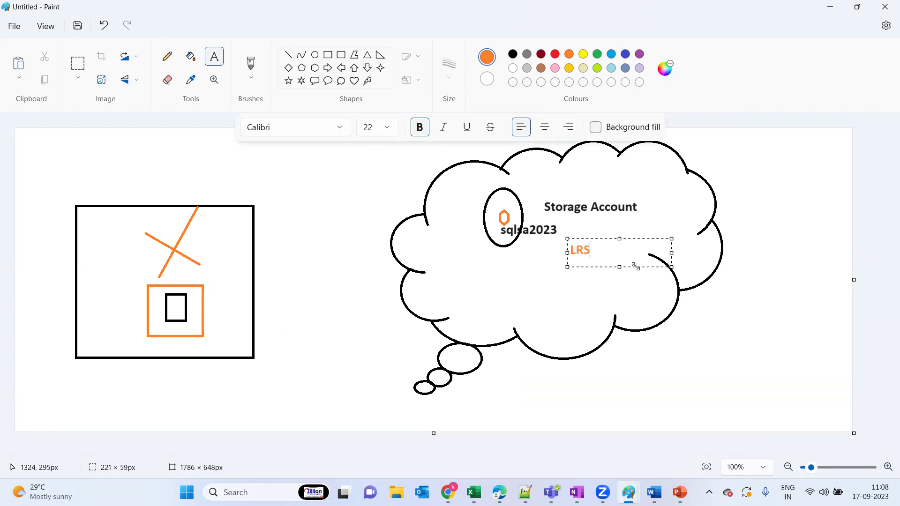
key(Return)
text(ZRS)
key(Return)
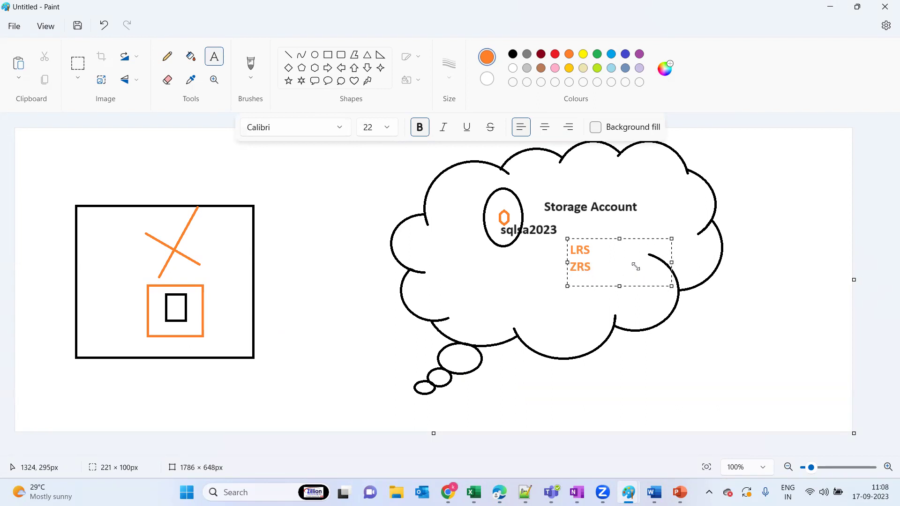
text(GRS)
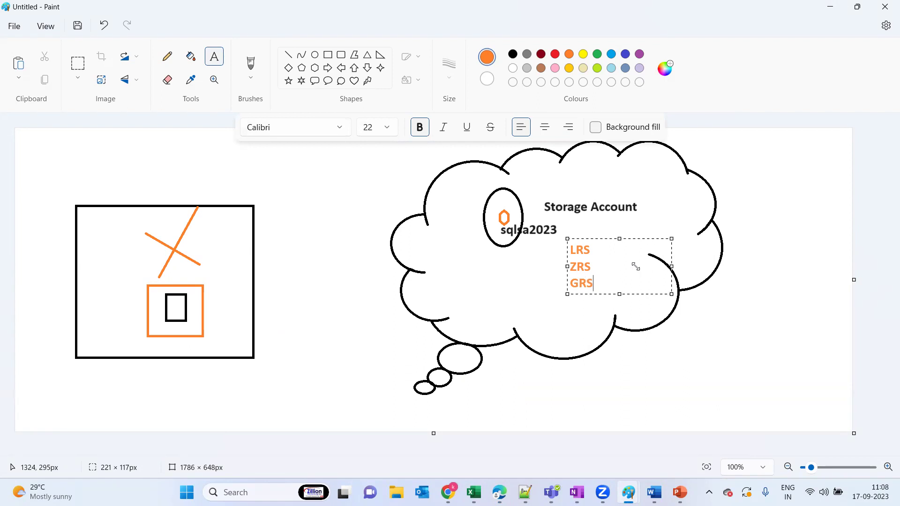
key(Return)
text(RA_)
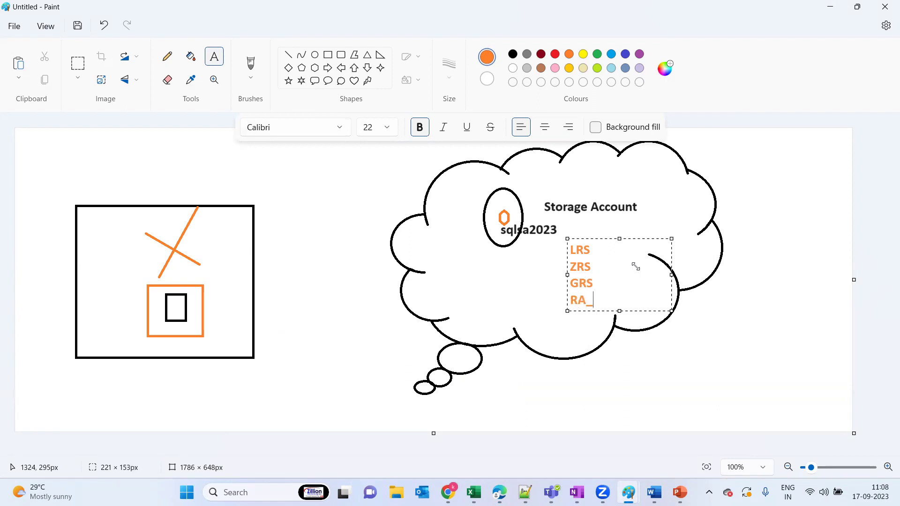
text(GRS)
click(751, 280)
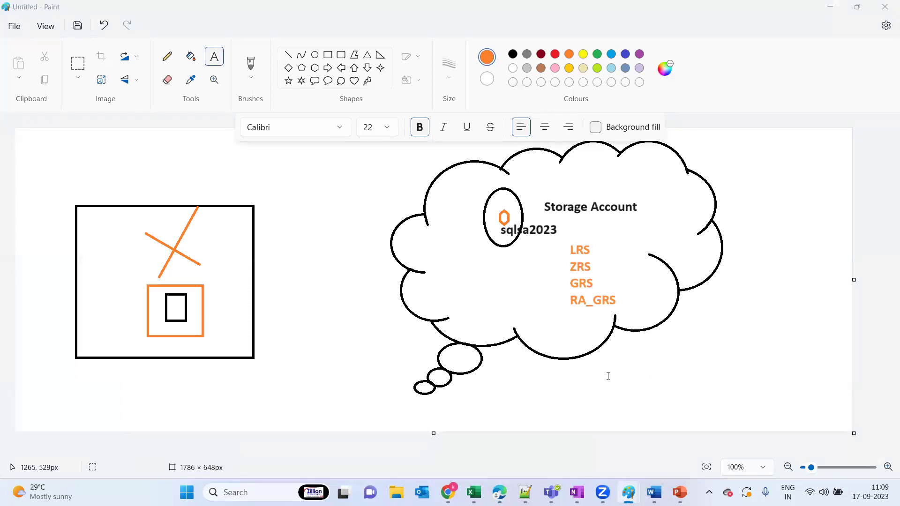
Step: Switch to the Azure_Storage presentation in PowerPoint and examine the "Storage Account Replication and Endpoints" slide enlarged to 90%
key(alt+Tab)
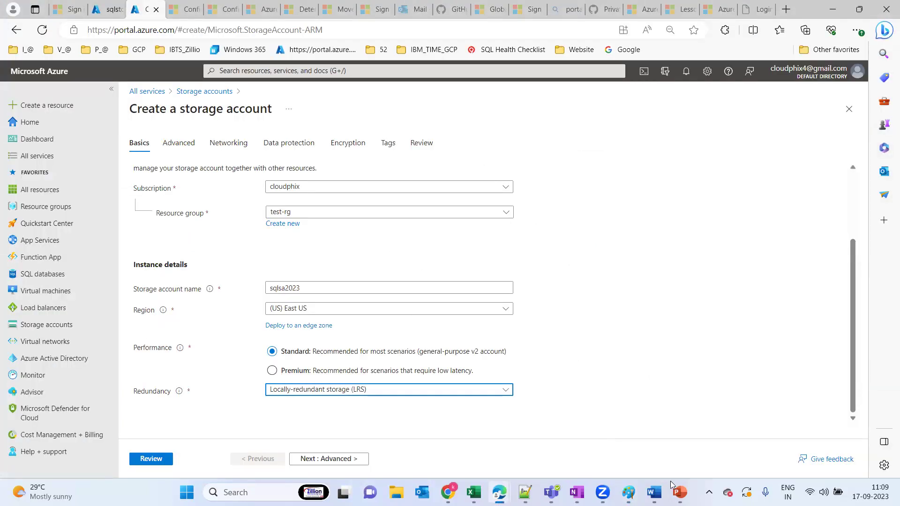
mouse_move(675, 486)
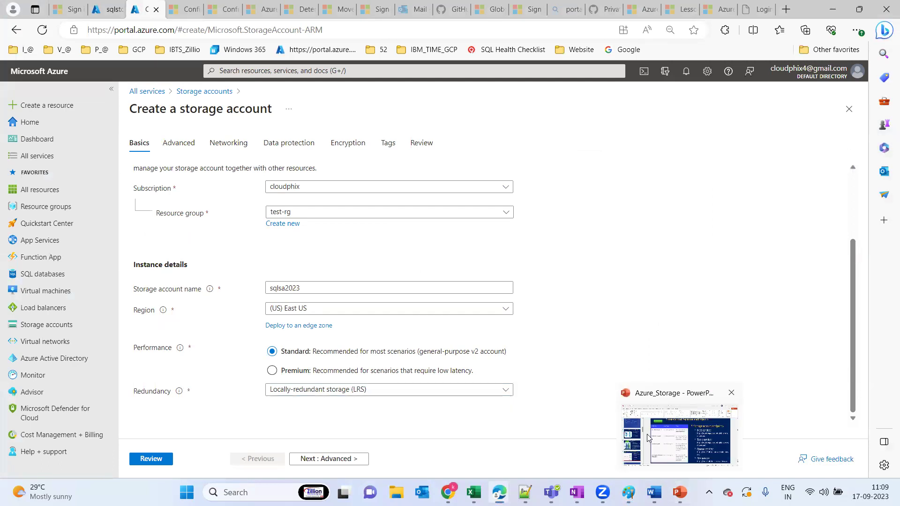
click(647, 437)
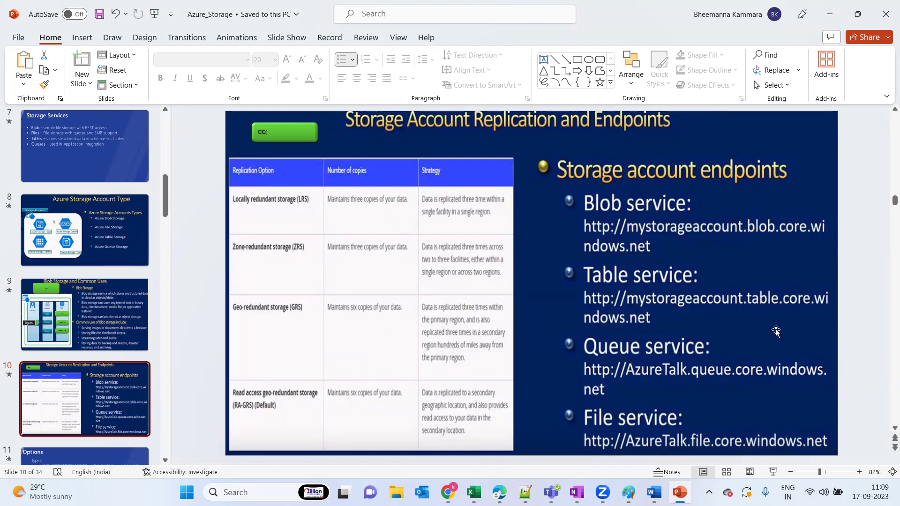
click(859, 473)
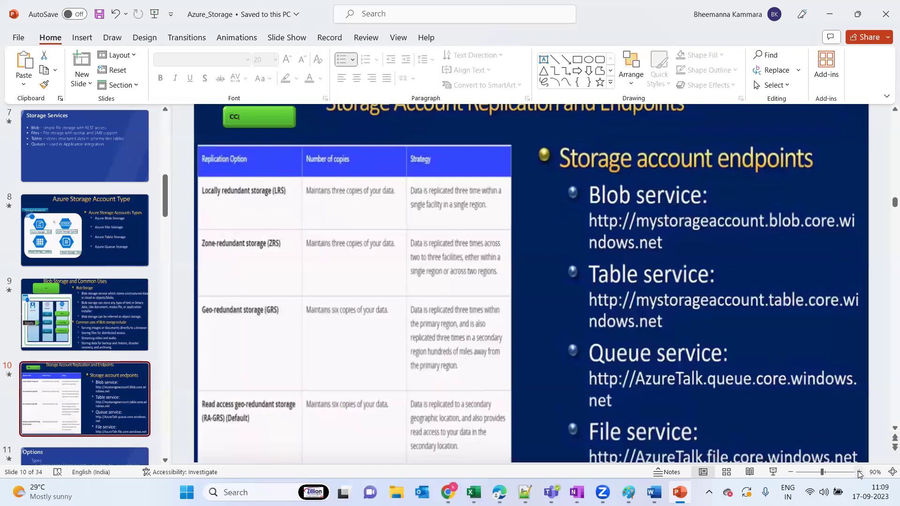
Step: Enlarge the replication slide to 100%, and examine the recommended regions offered for the storage account in the Azure portal
click(859, 472)
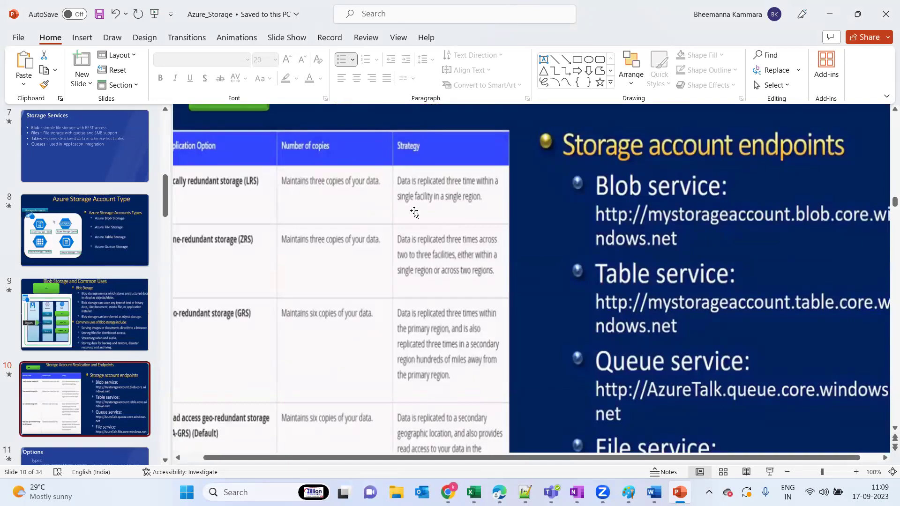
key(alt+Tab)
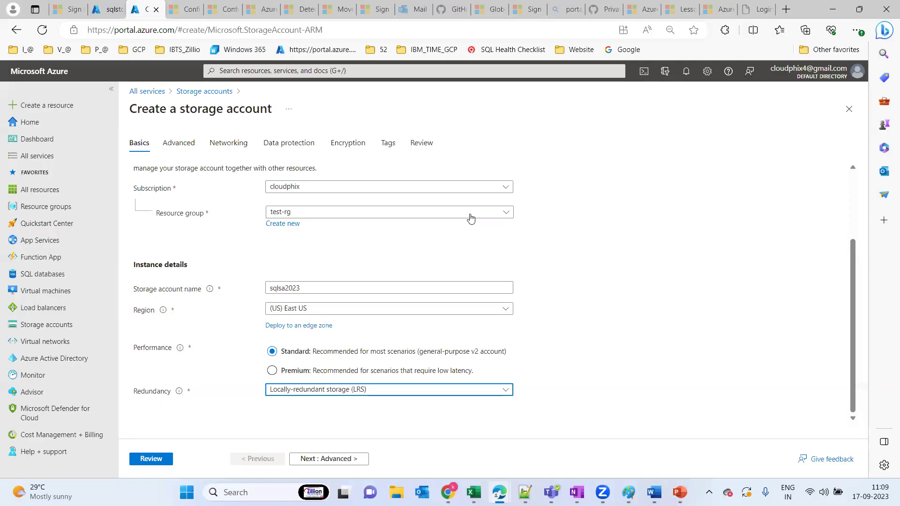
click(499, 307)
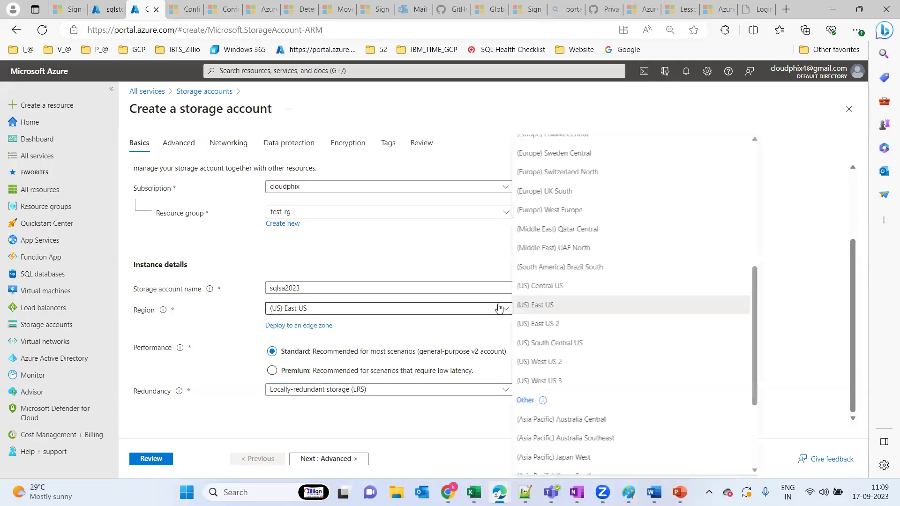
drag(757, 281, 760, 132)
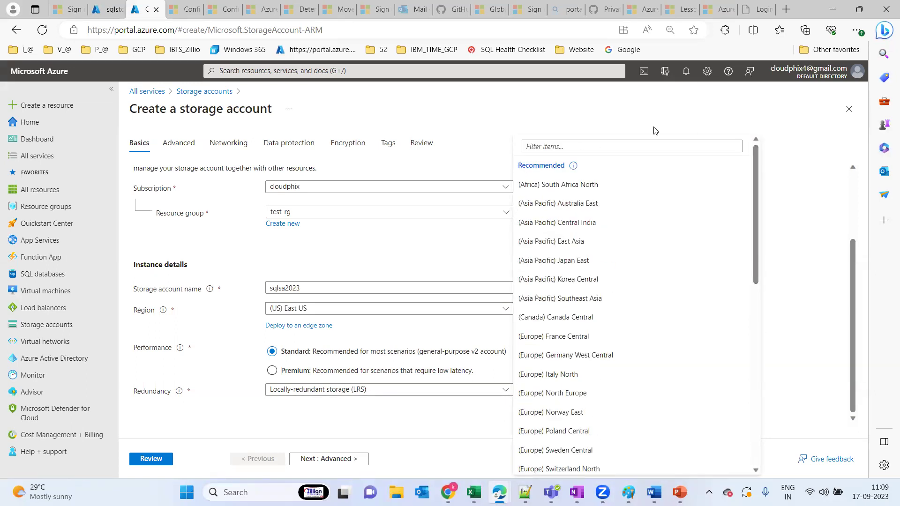
mouse_move(575, 168)
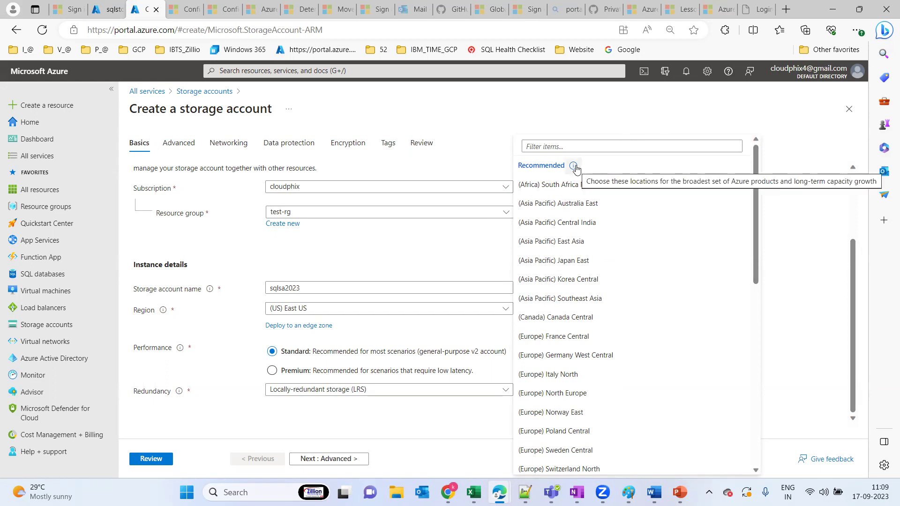
scroll(656, 167, down, 1)
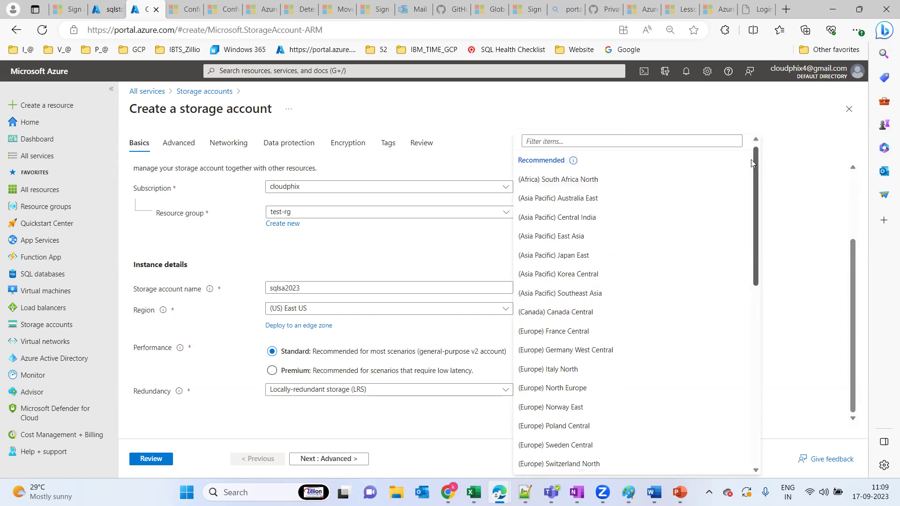
mouse_move(756, 159)
mouse_down()
mouse_move(767, 406)
mouse_move(769, 155)
mouse_up()
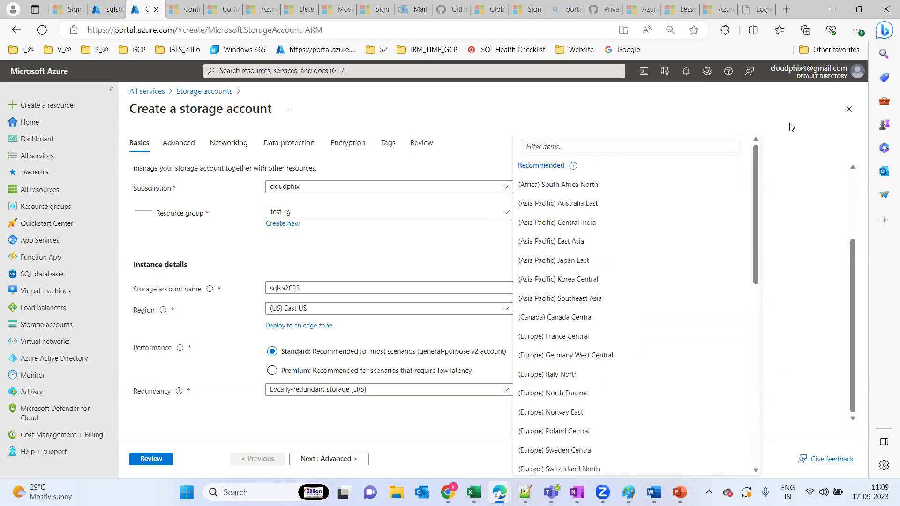
scroll(710, 438, down, 1)
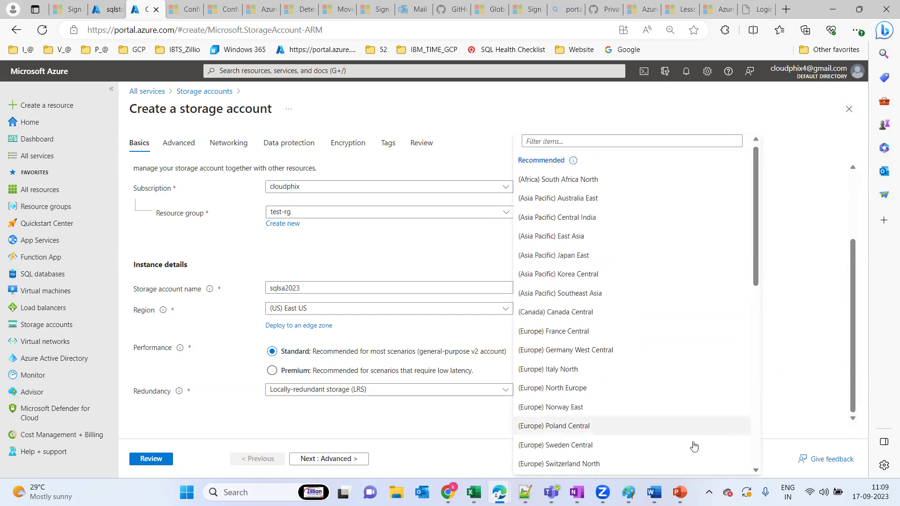
Step: Switch to the Paint drawing that contains the Storage Account cloud
mouse_move(628, 492)
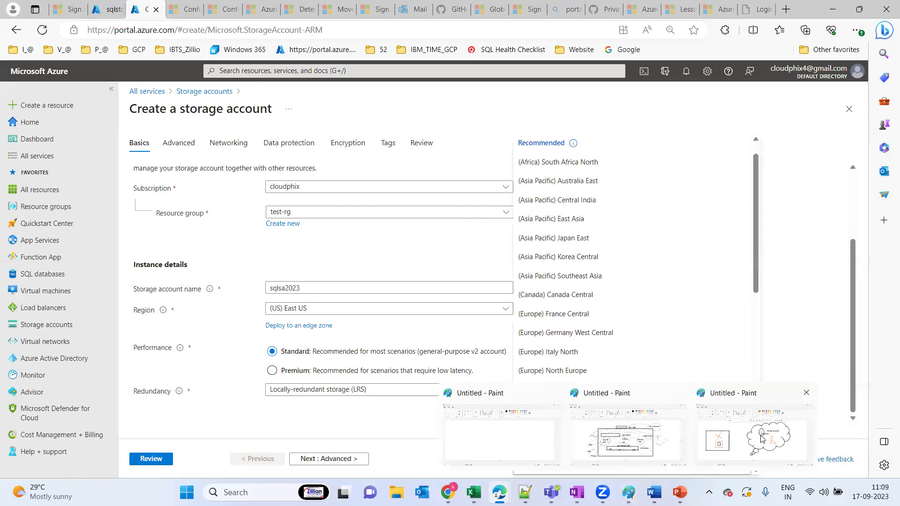
click(761, 439)
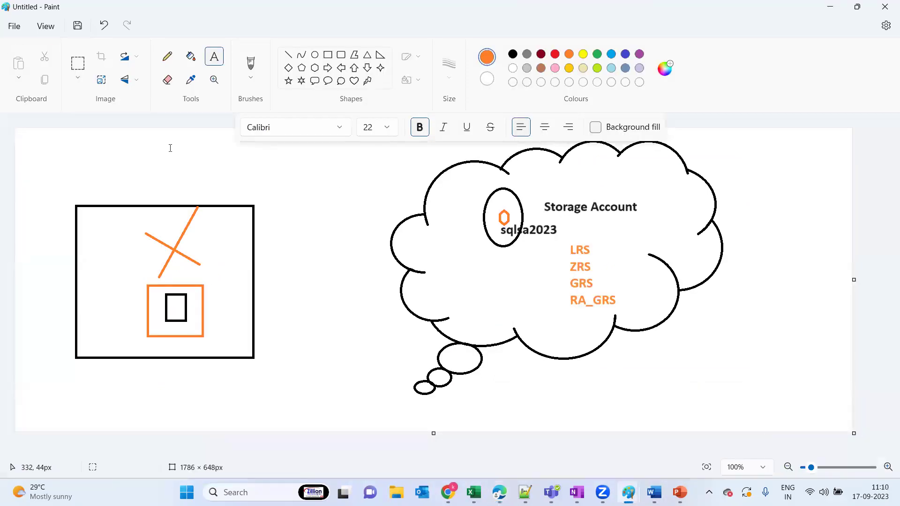
click(328, 55)
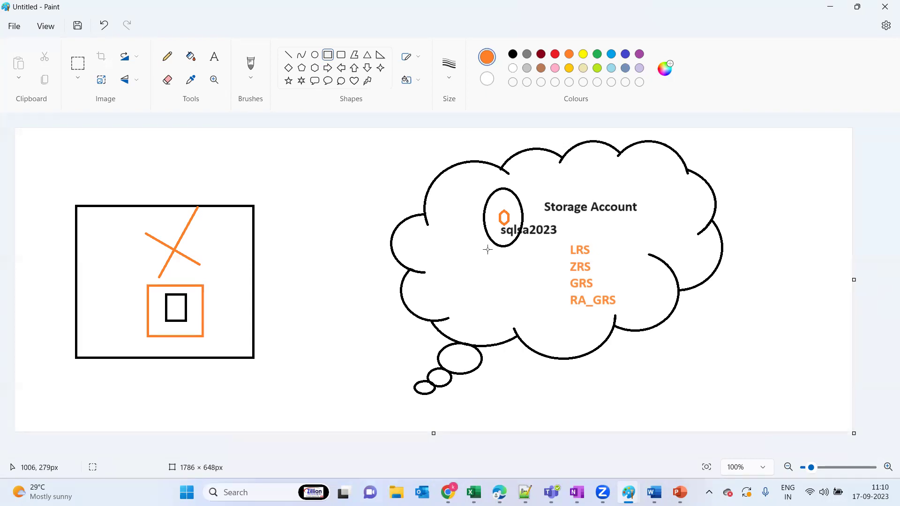
drag(487, 242, 521, 260)
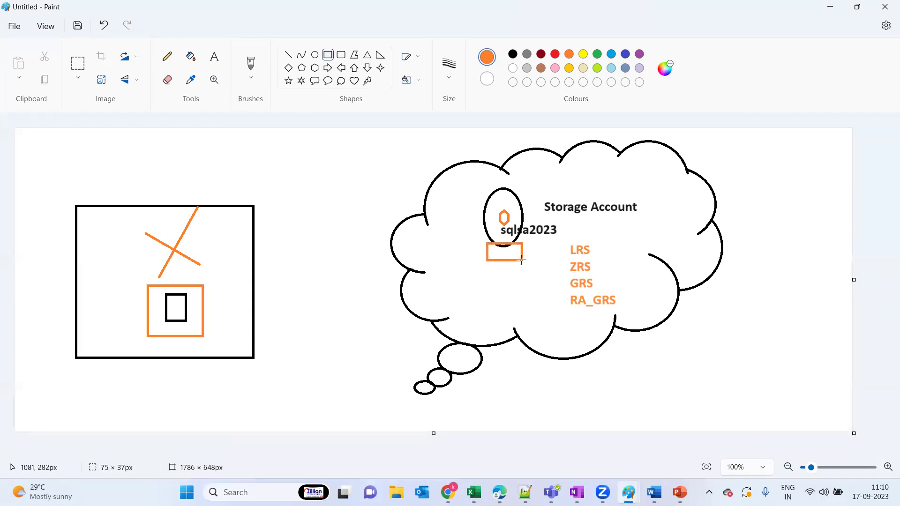
key(ctrl+z)
Step: Add the bold orange text "EAST -US" inside the cloud, below the sqlsa2023 label
click(214, 56)
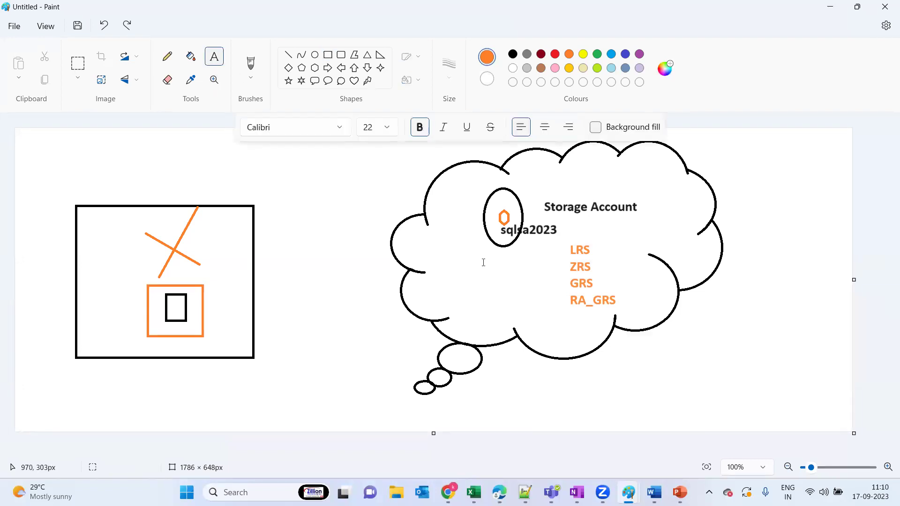
drag(483, 246, 521, 259)
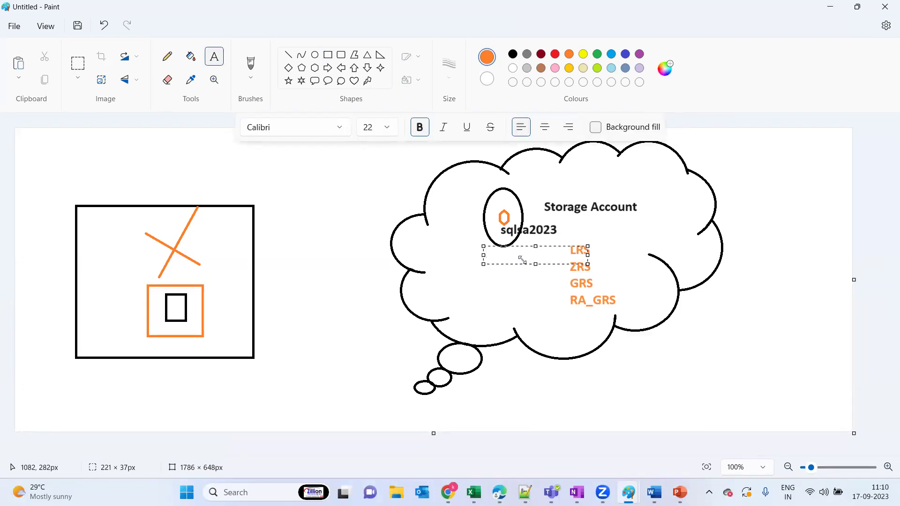
text(EAST )
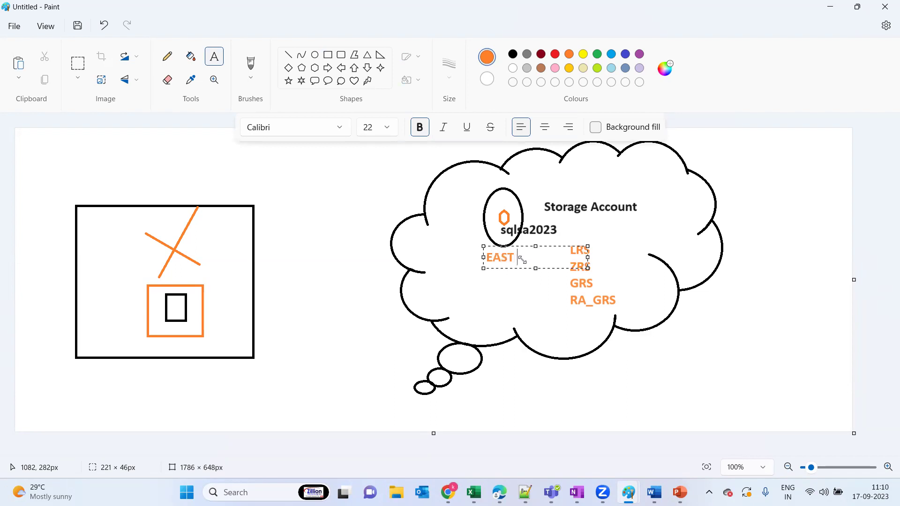
text(-US)
double_click(529, 258)
click(537, 257)
click(331, 221)
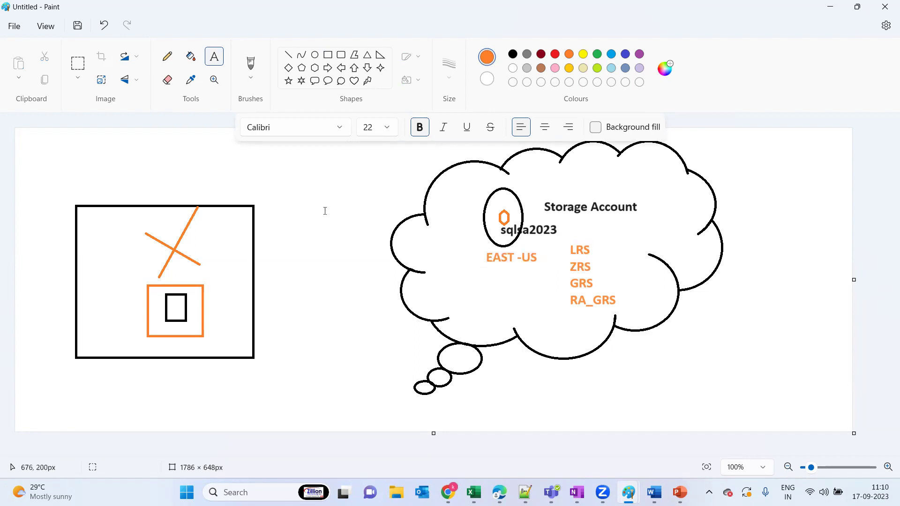
Step: Add the orange text "Region" directly below "EAST -US" in the cloud
drag(487, 269, 535, 277)
text(Re)
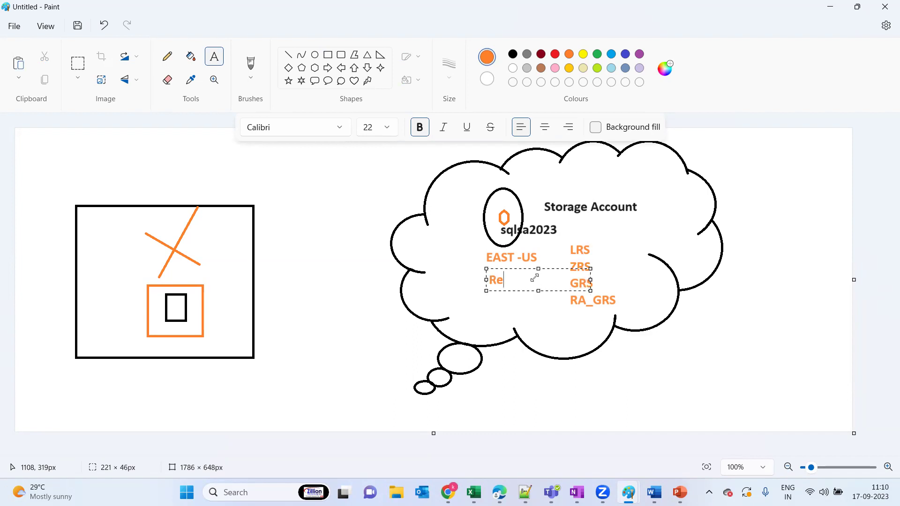
text(gion)
click(660, 364)
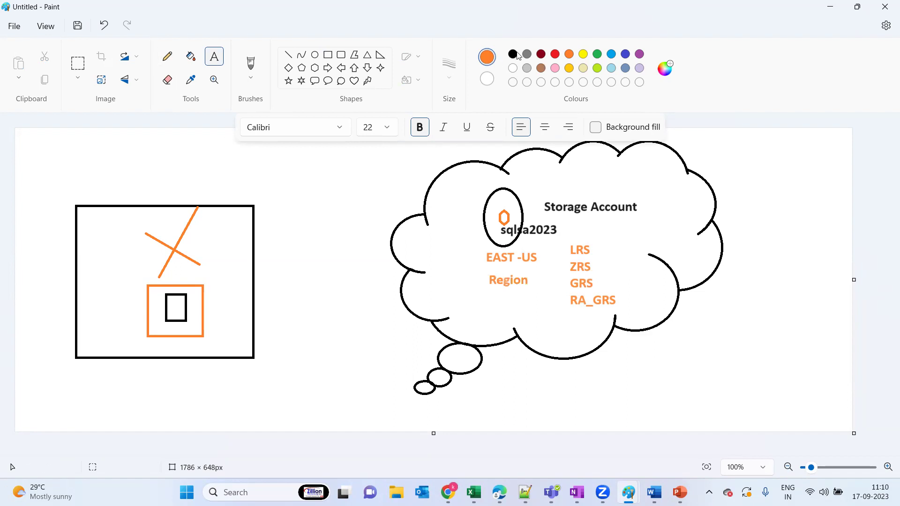
Step: Sketch black pencil lines from sqlsa2023 to LRS and from LRS to three points near the cloud's right edge, marking each point with a small loop
click(513, 54)
click(167, 56)
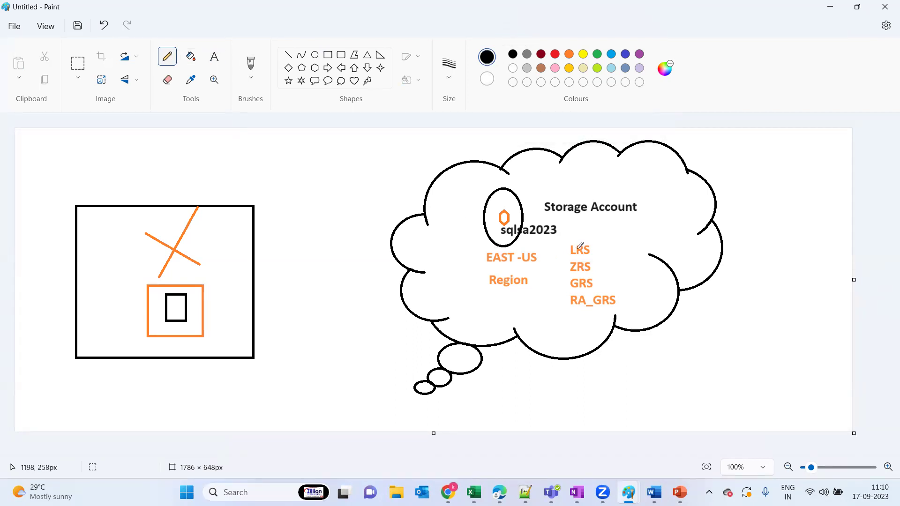
drag(527, 233, 571, 247)
drag(591, 247, 660, 215)
drag(590, 249, 686, 266)
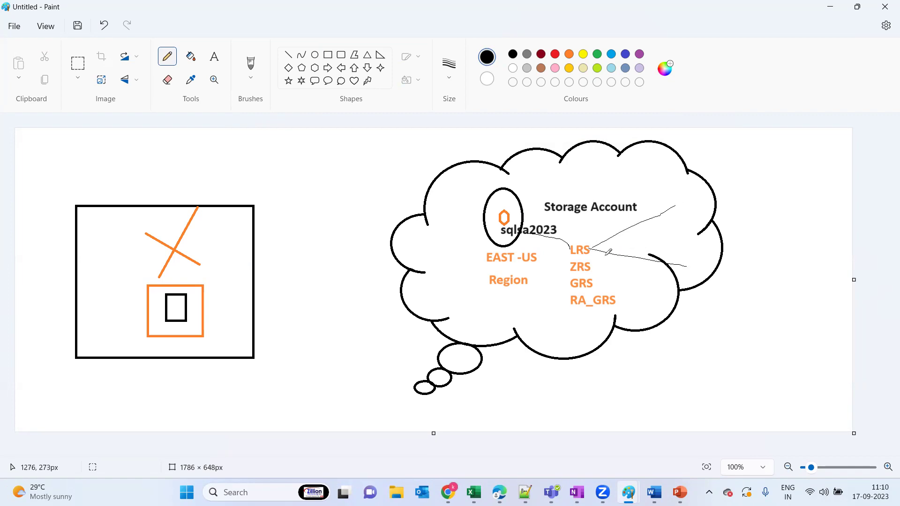
drag(593, 245, 680, 234)
mouse_move(678, 202)
mouse_down()
mouse_move(691, 236)
mouse_move(689, 268)
mouse_up()
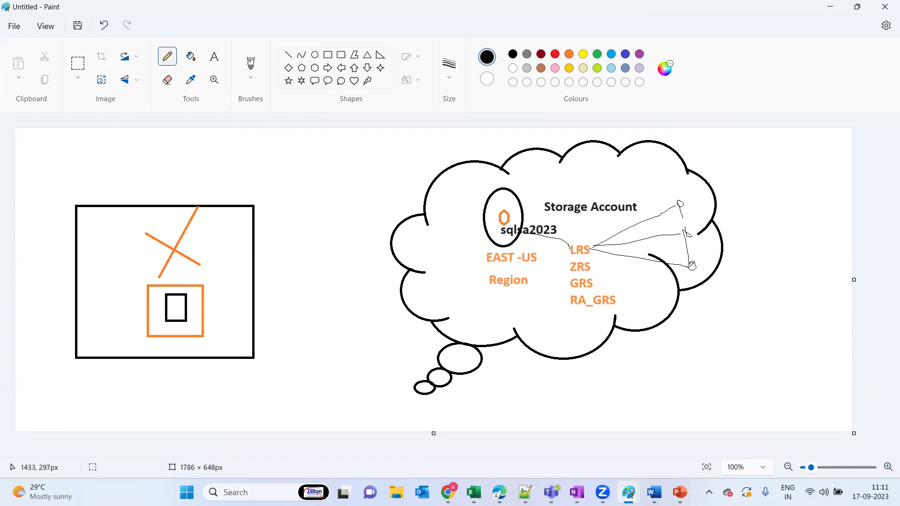
Step: Switch to the Azure_Storage presentation in PowerPoint and examine the copies and strategy listed in the replication table
click(679, 492)
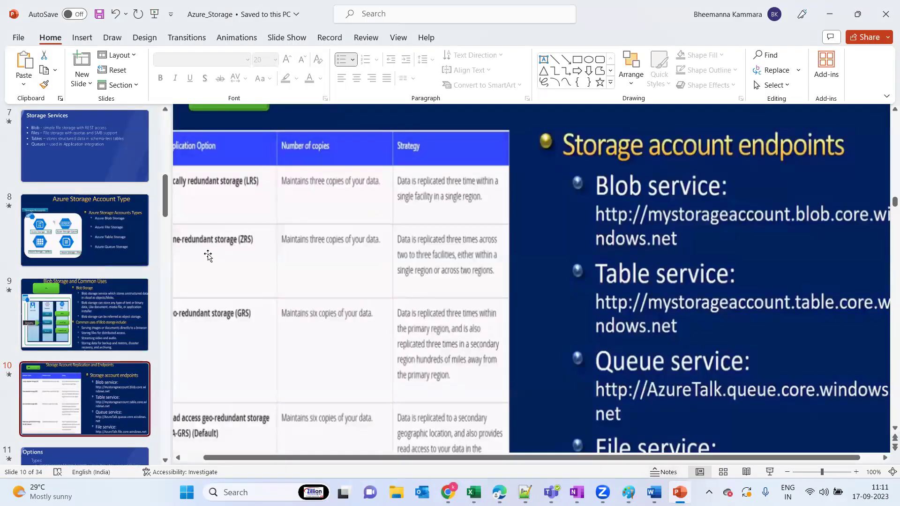
click(333, 261)
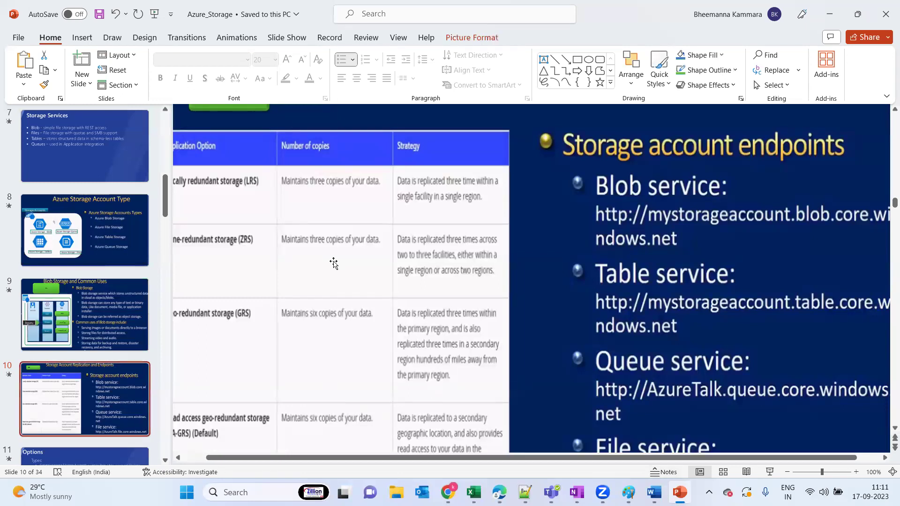